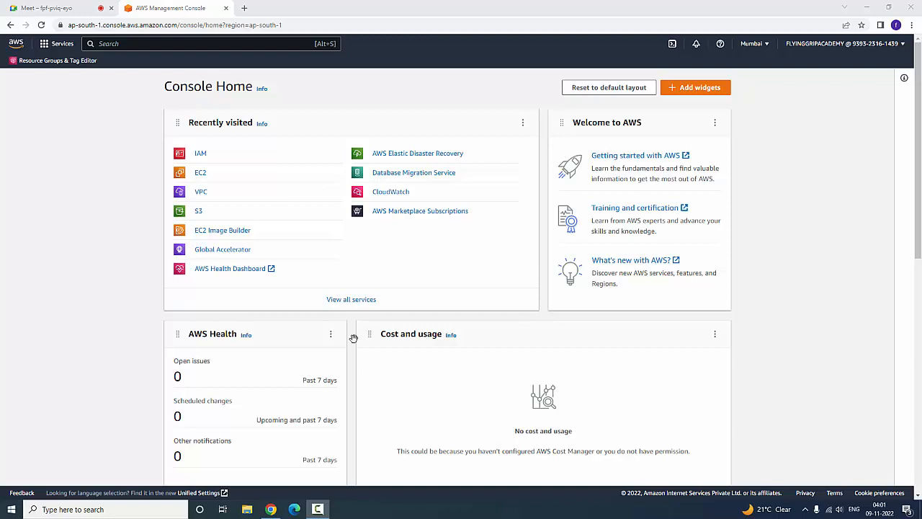
Open the EC2 dashboard and start launching a new instance.
click(201, 175)
click(203, 176)
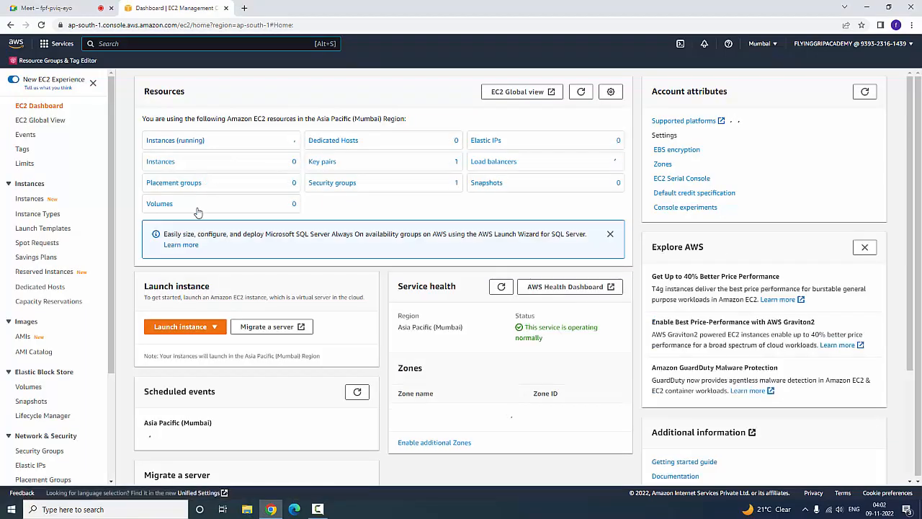
click(185, 329)
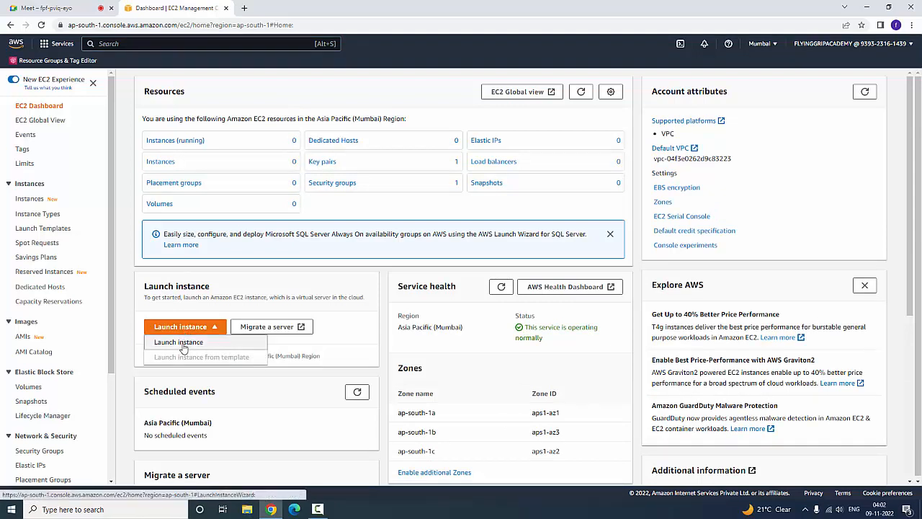
click(184, 343)
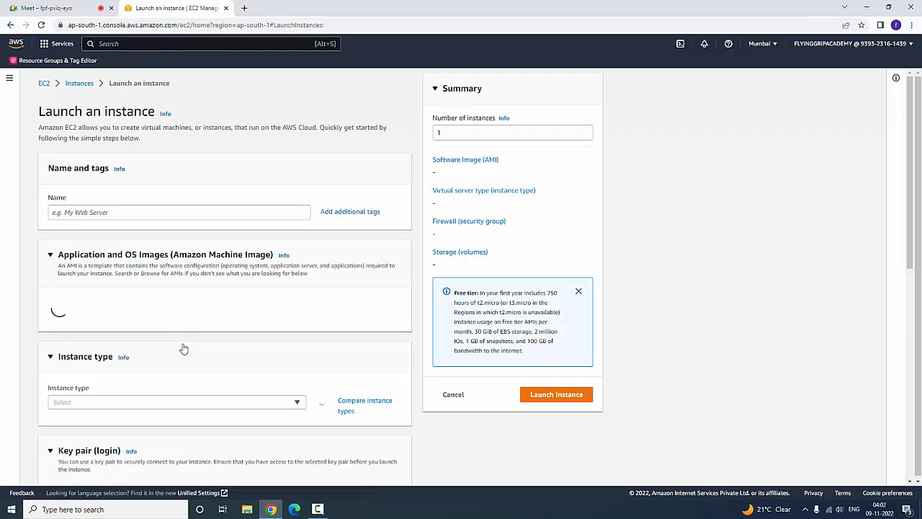
Name the new instance "Redhat Server 1".
click(245, 212)
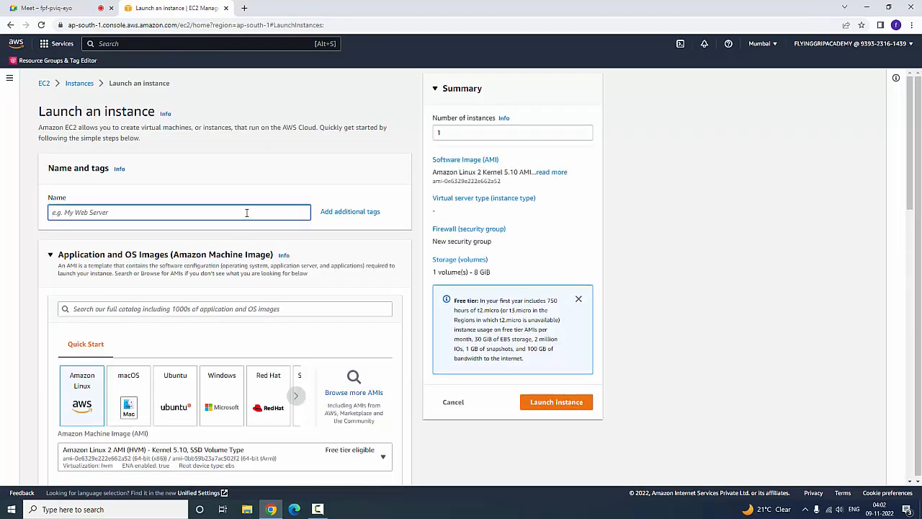
text(Red)
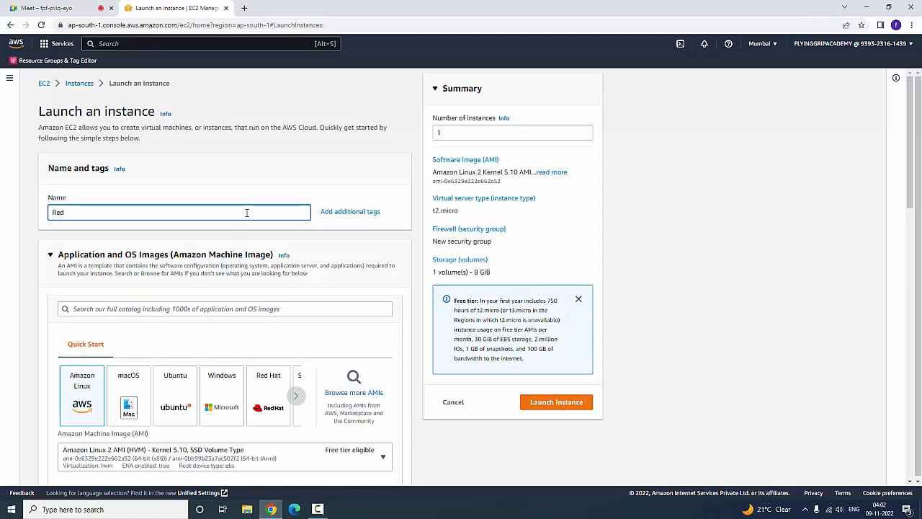
text(hat Server 1)
Browse the Quickstart AMIs and select Red Hat Enterprise Linux 8 (HVM), SSD Volume Type, 64-bit (x86), as the machine image.
click(357, 394)
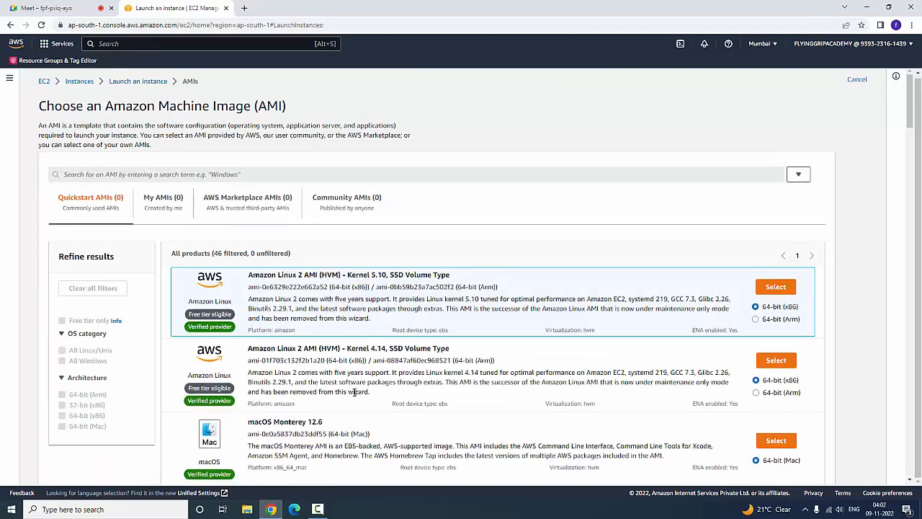
scroll(344, 395, down, 2)
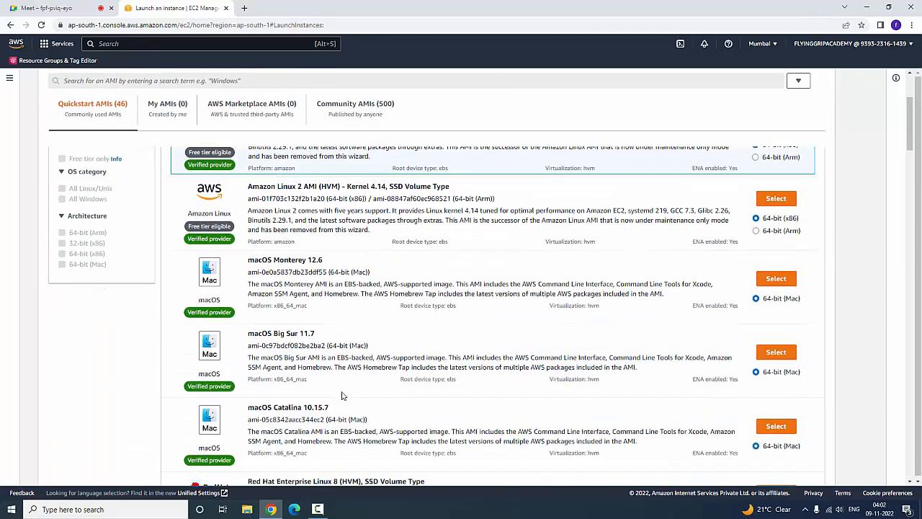
scroll(342, 395, down, 3)
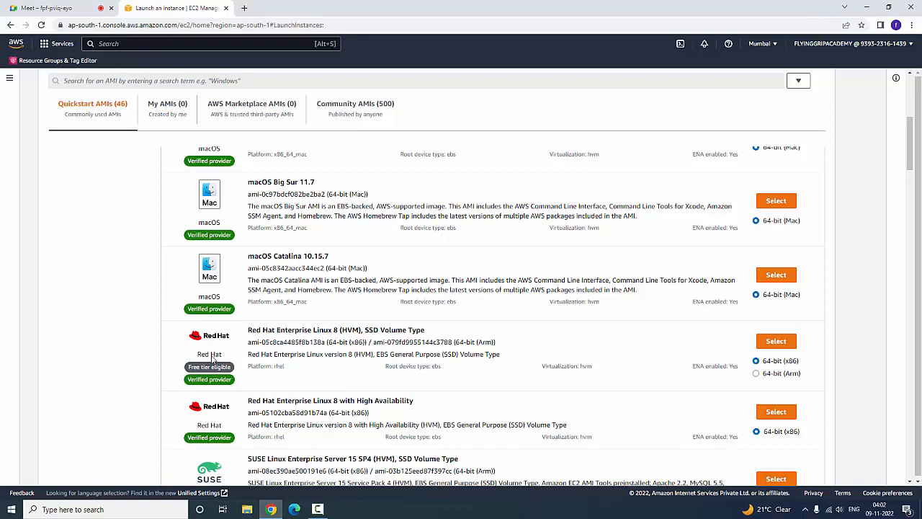
scroll(213, 373, down, 1)
Choose the existing Ubuntu RSA key pair for logging in to the instance.
scroll(212, 373, down, 5)
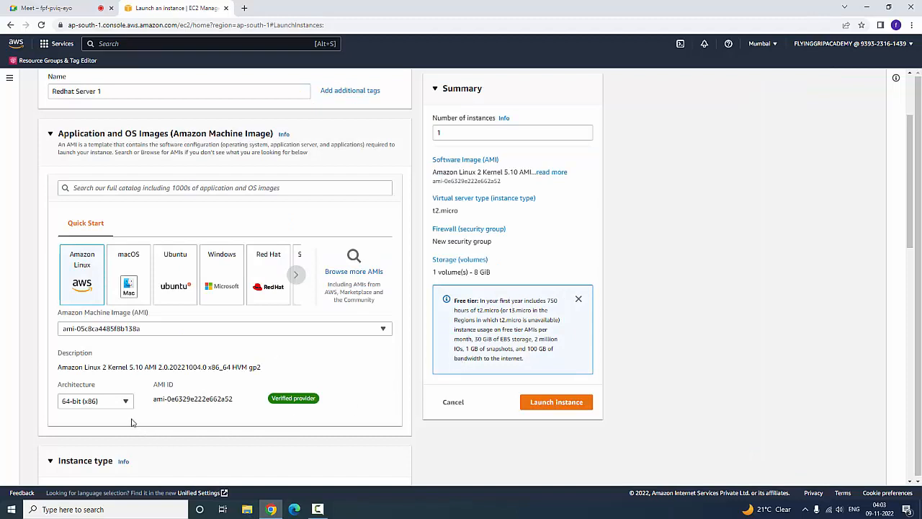
scroll(137, 423, down, 5)
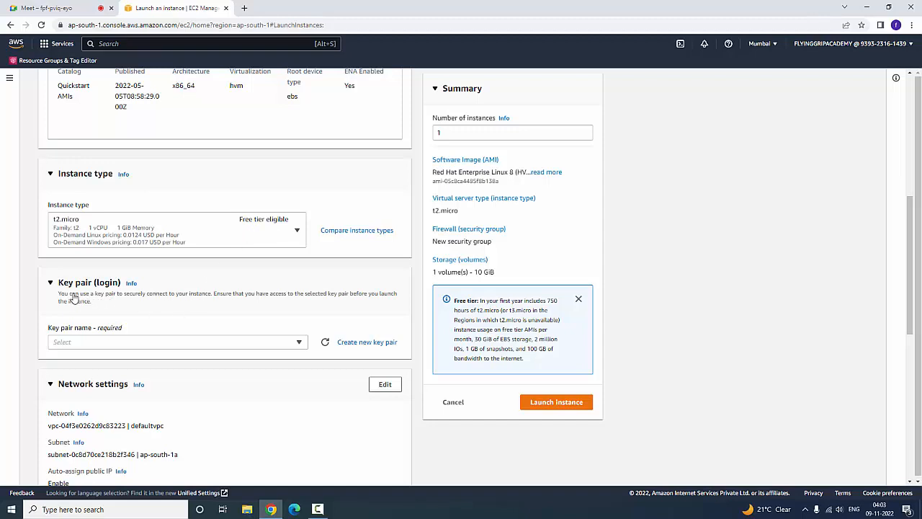
click(300, 346)
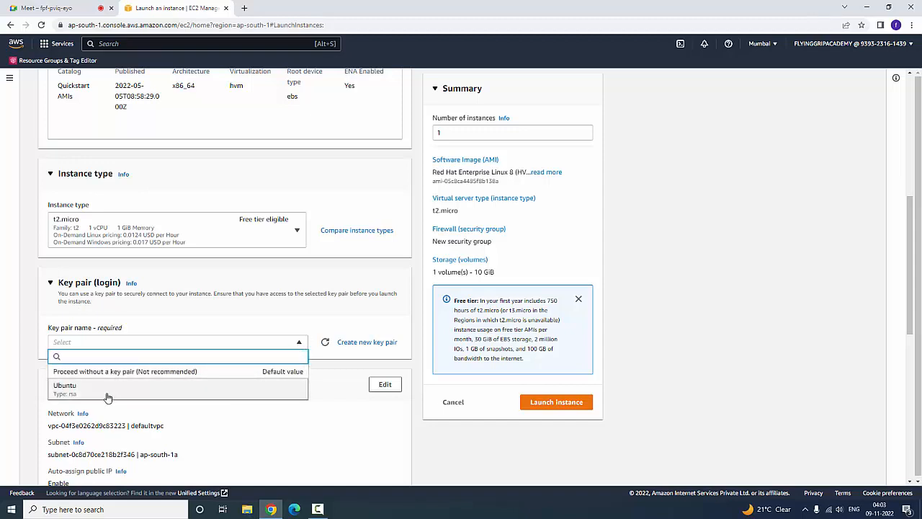
click(107, 398)
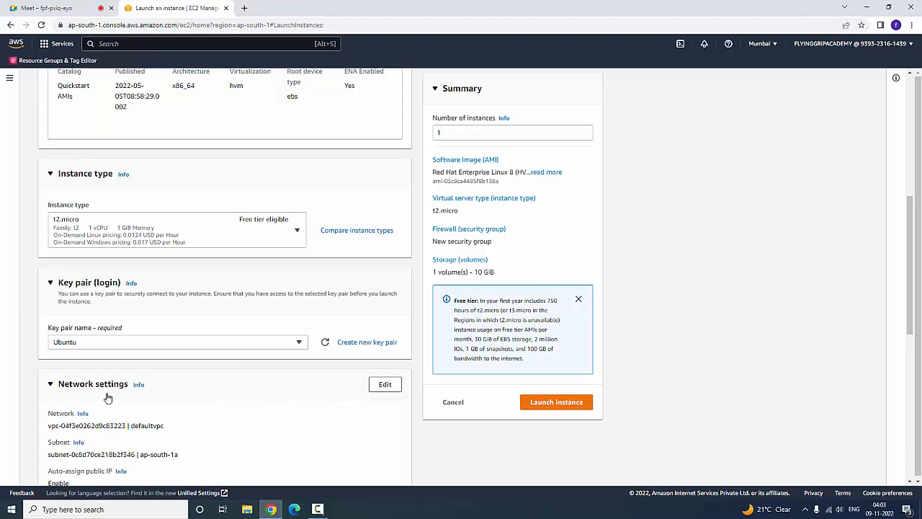
Edit the network settings and choose the default VPC's subnet in availability zone ap-south-1a.
scroll(107, 398, down, 1)
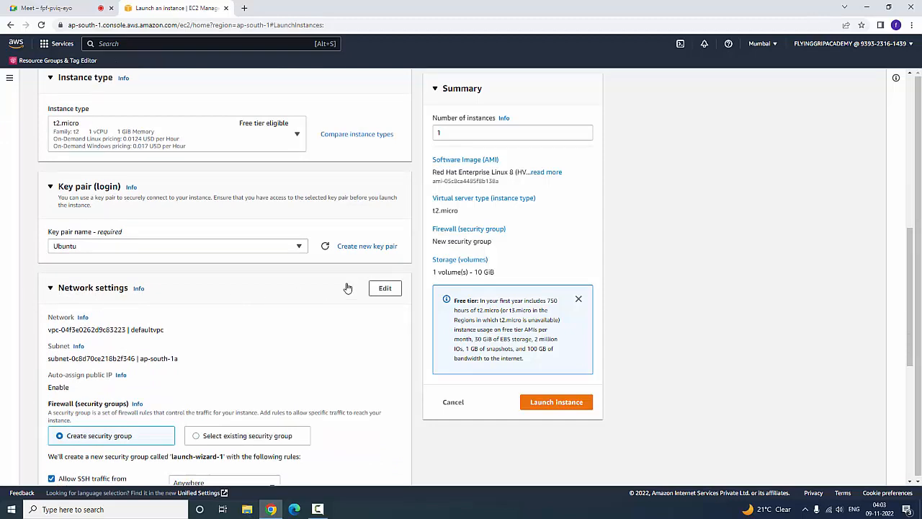
click(386, 287)
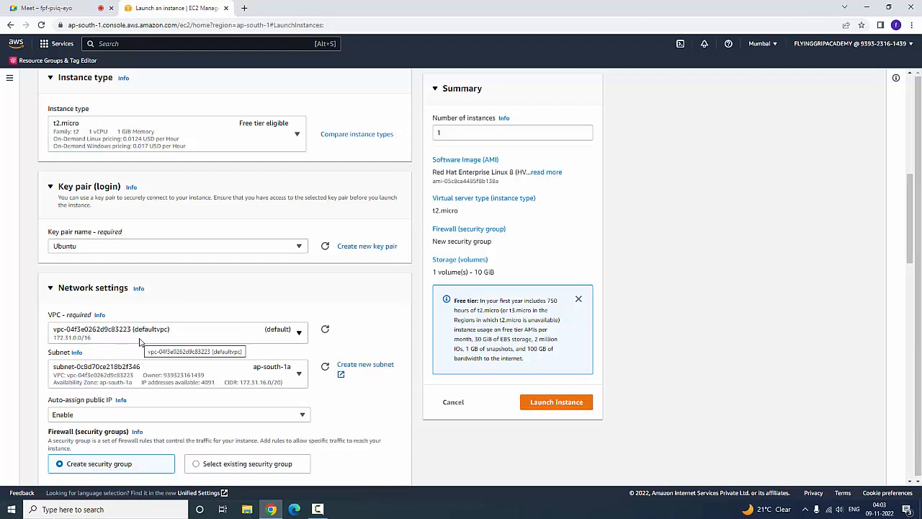
scroll(264, 436, down, 2)
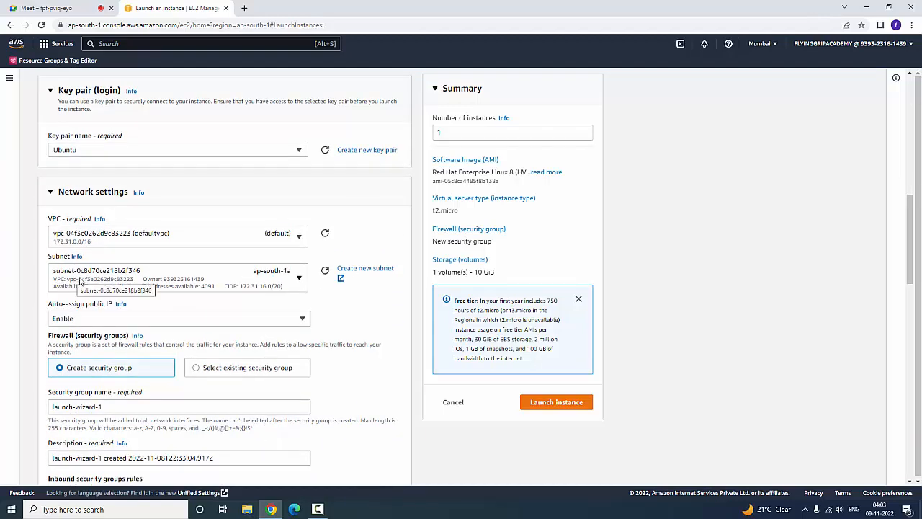
click(301, 282)
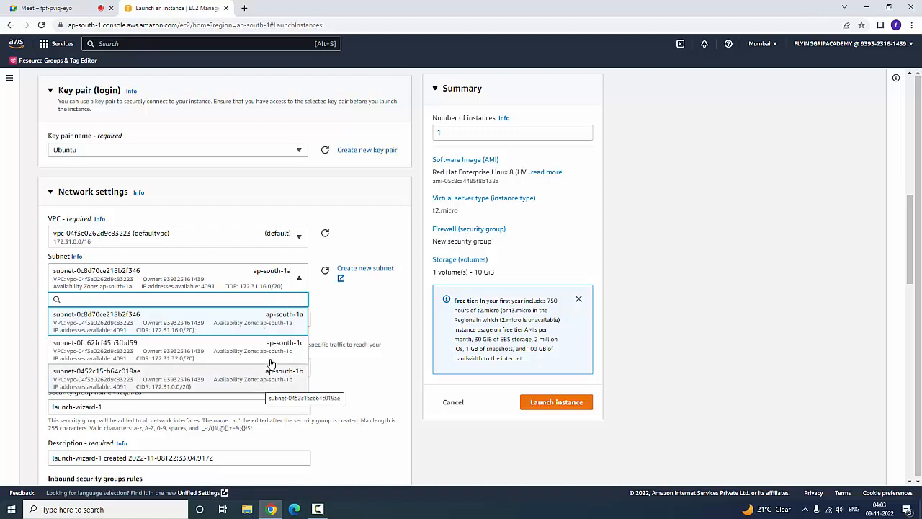
click(281, 329)
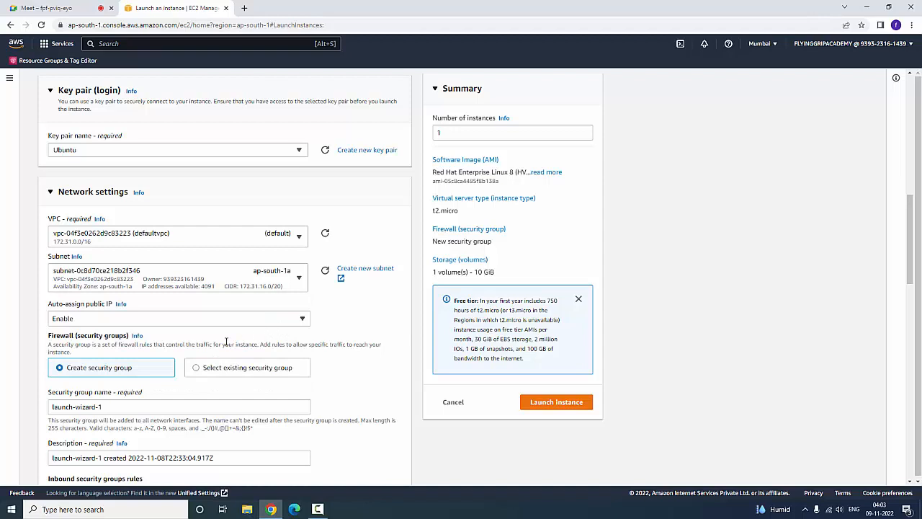
Use an existing security group for the firewall and choose the default group.
scroll(197, 331, down, 3)
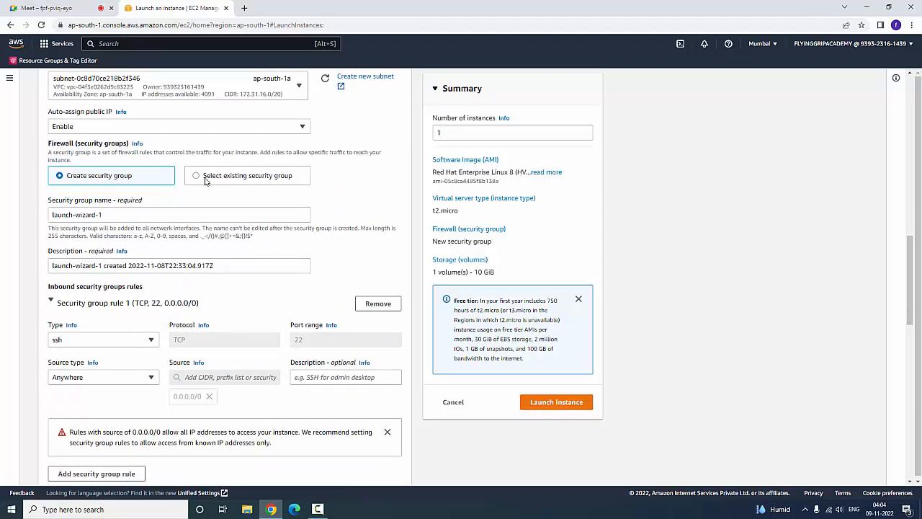
click(205, 177)
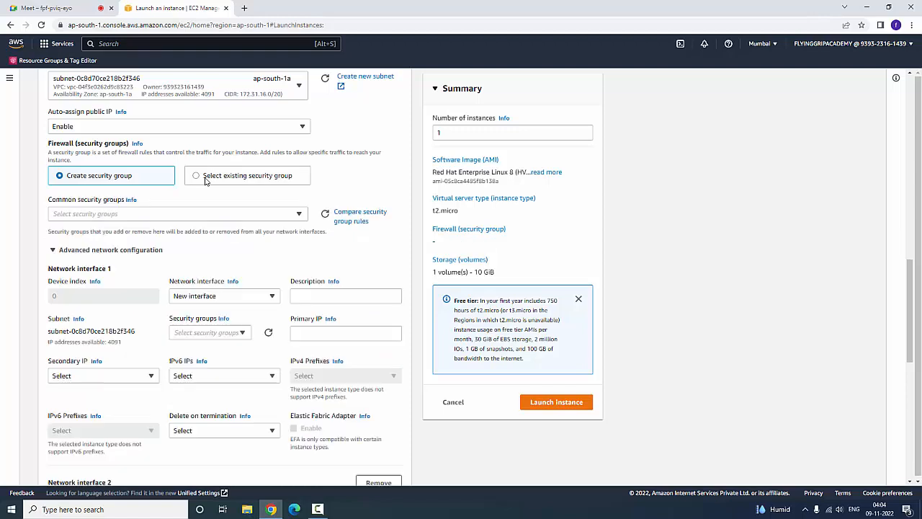
click(300, 215)
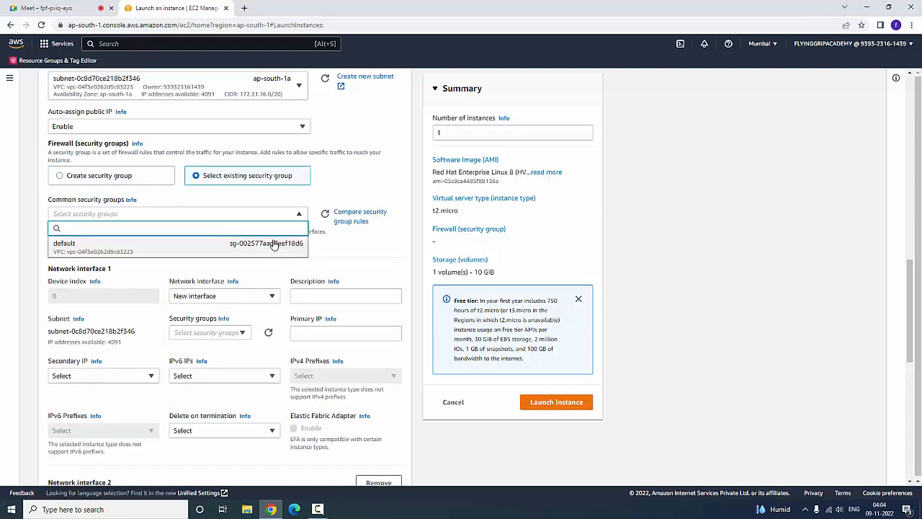
click(274, 245)
Remove network interface 2 from the advanced network configuration.
scroll(274, 249, down, 2)
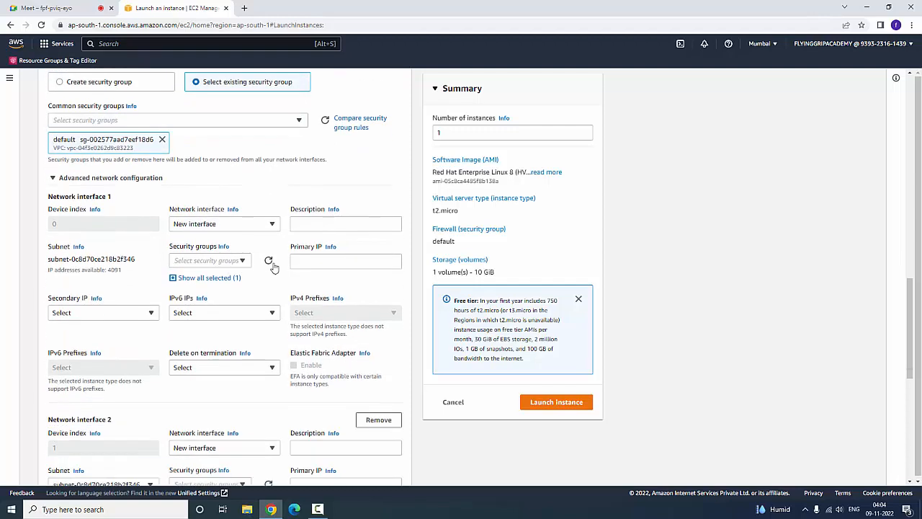
scroll(216, 270, down, 1)
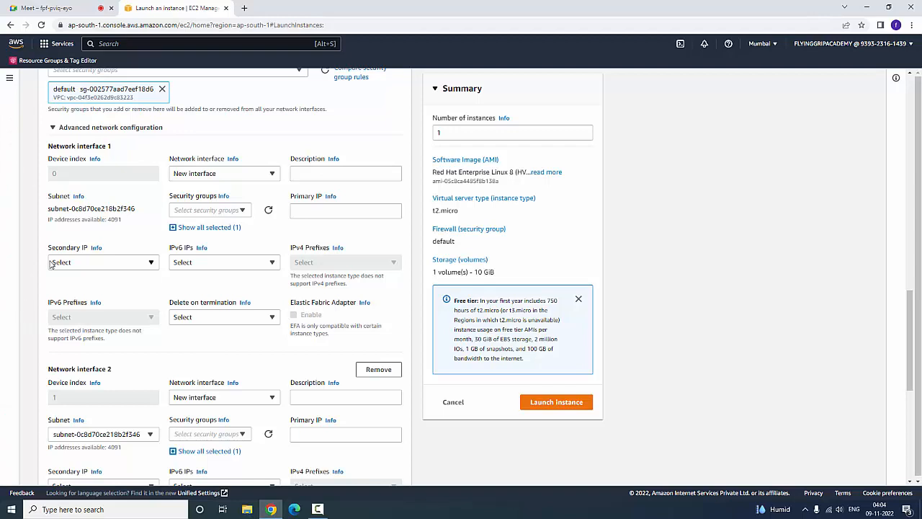
scroll(50, 264, down, 3)
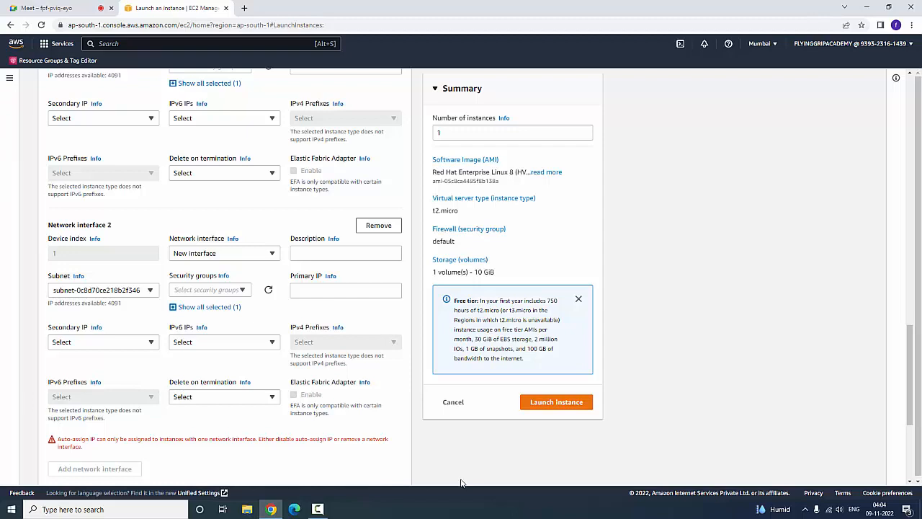
scroll(502, 408, up, 3)
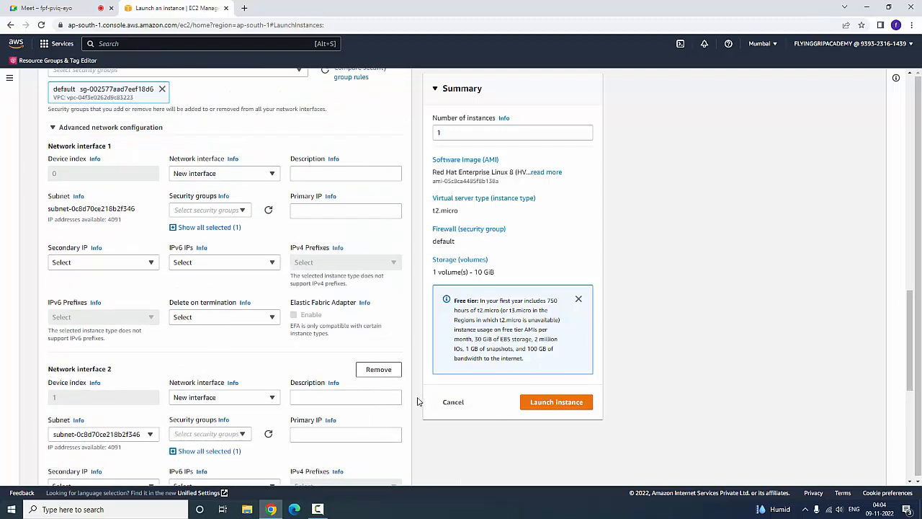
click(394, 372)
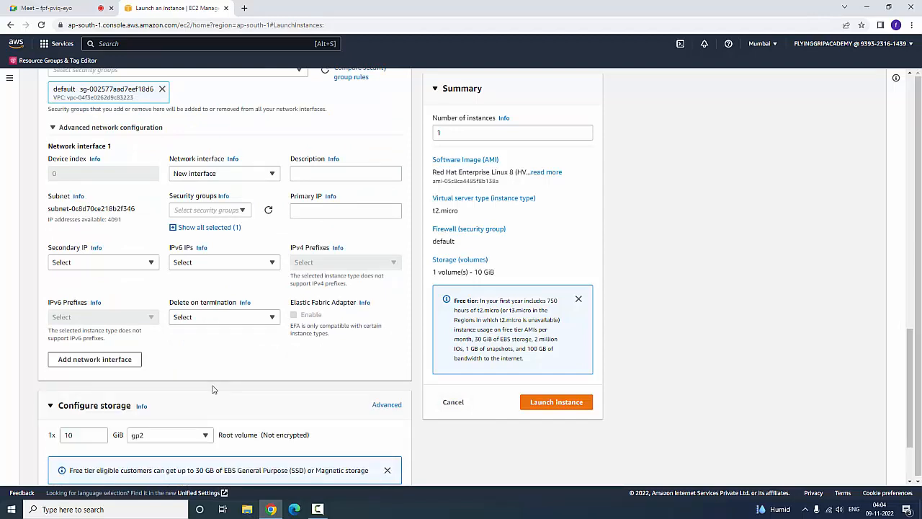
Expand the instance's advanced details to reach the user data field.
scroll(213, 389, down, 2)
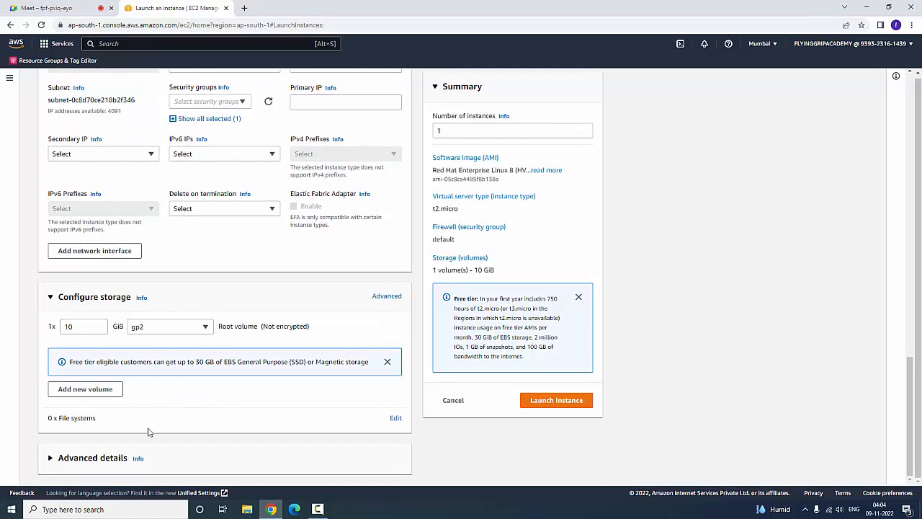
click(55, 459)
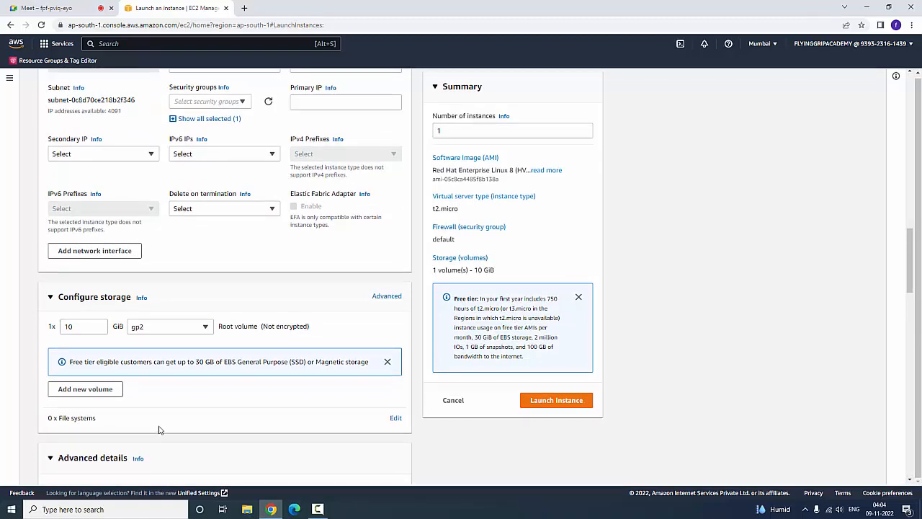
scroll(159, 430, down, 8)
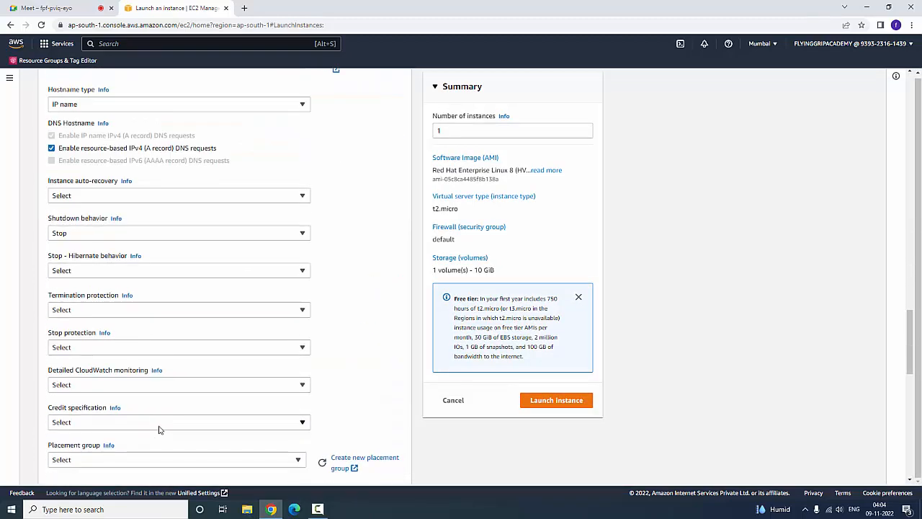
scroll(340, 318, down, 10)
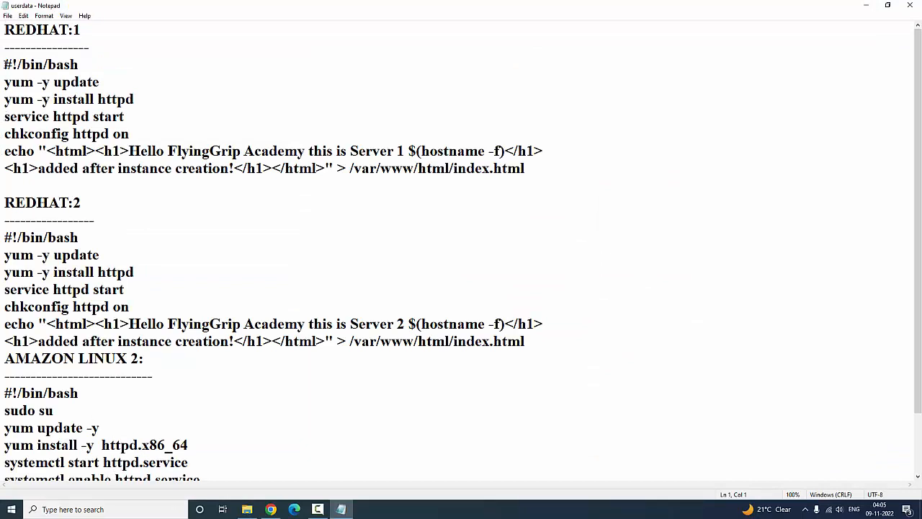
Copy the REDHAT:1 bash script from the userdata file in Notepad and paste it into the instance's user data in Chrome.
drag(5, 65, 574, 177)
right_click(452, 162)
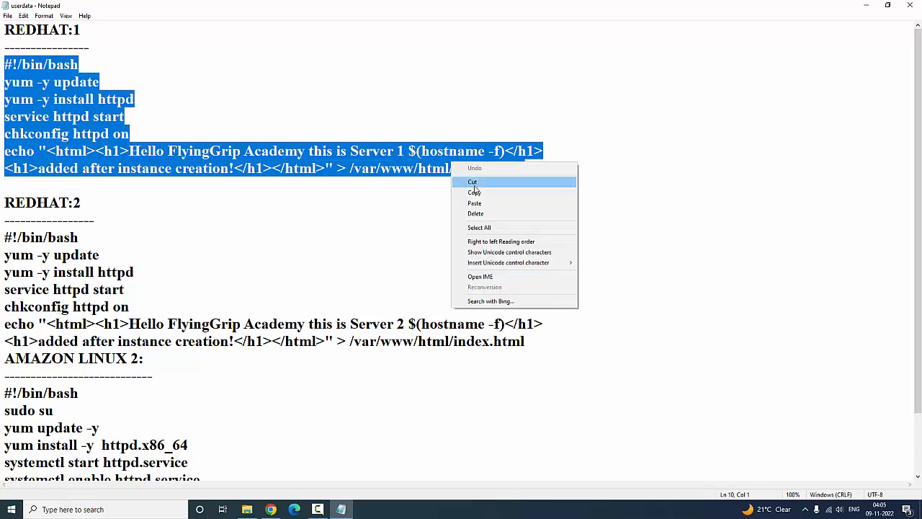
click(475, 192)
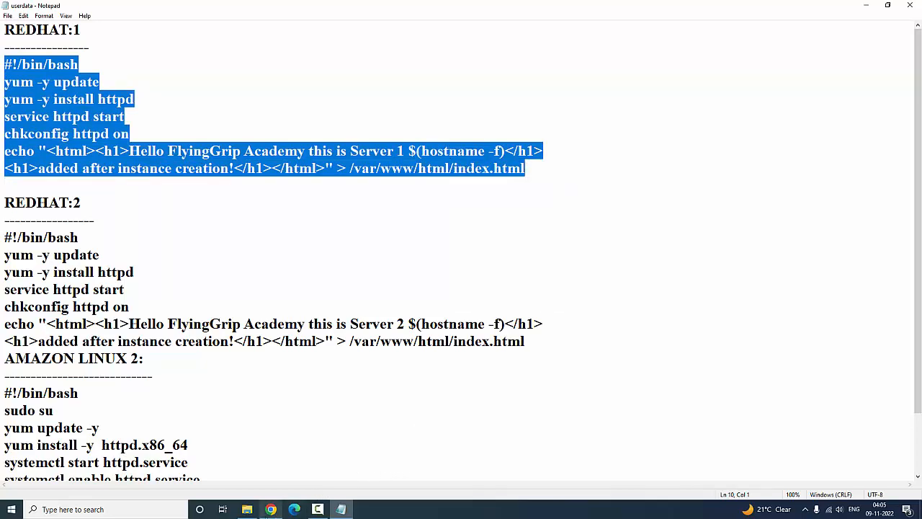
click(271, 510)
click(214, 390)
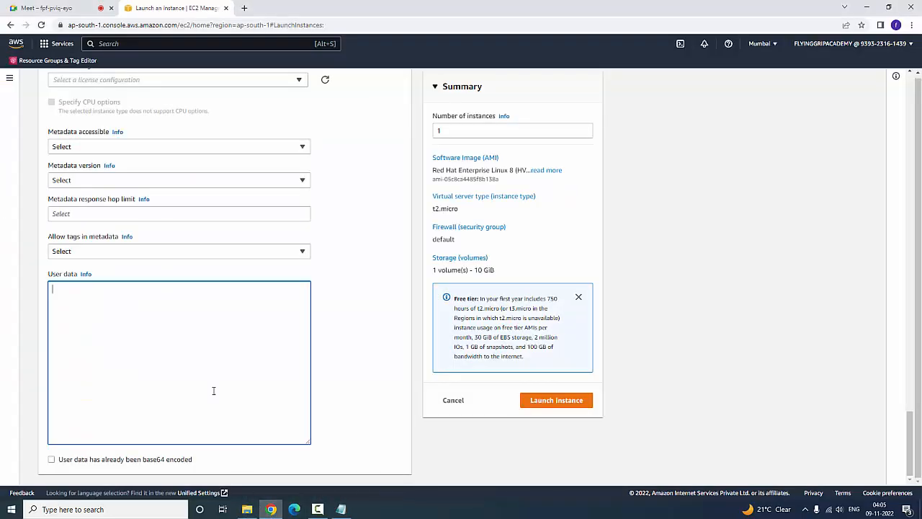
right_click(188, 299)
click(218, 379)
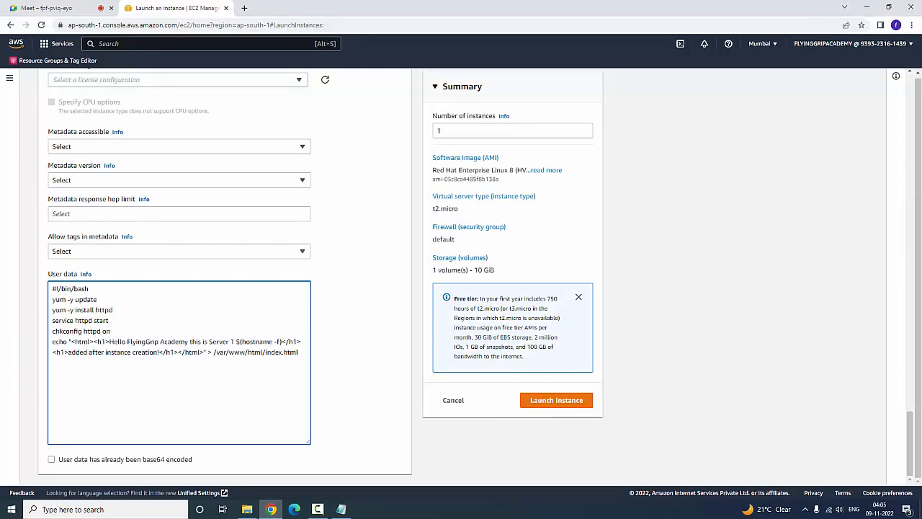
Examine the #!/bin/bash and yum -y update lines of the pasted user data script.
drag(92, 289, 45, 289)
click(119, 391)
drag(108, 300, 47, 300)
click(97, 382)
drag(74, 300, 67, 300)
click(111, 389)
drag(66, 301, 50, 306)
click(77, 387)
Examine the script's httpd install, service start, chkconfig and echo lines, including the /var/www/html/index.html output path.
drag(96, 311, 119, 309)
drag(75, 320, 110, 321)
click(134, 407)
mouse_move(53, 331)
mouse_down()
mouse_move(111, 331)
mouse_move(51, 343)
mouse_up()
click(87, 378)
click(105, 384)
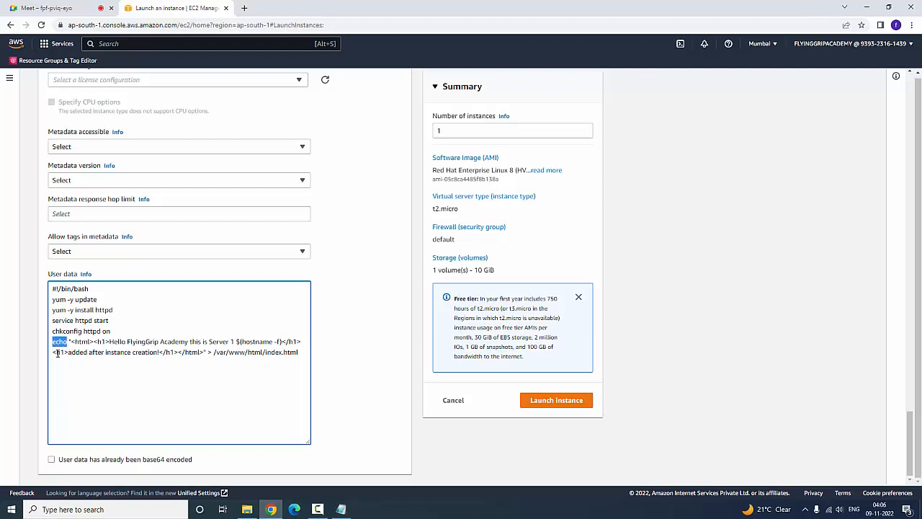
click(93, 409)
drag(214, 353, 297, 352)
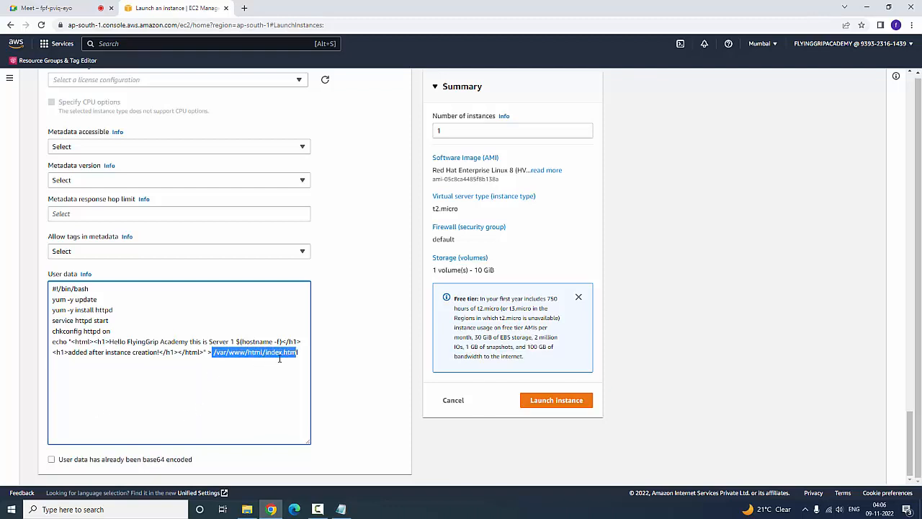
Examine the echo line's heading text, its $(hostname -f) part and the "added after instance creation!" text in the user data.
click(302, 353)
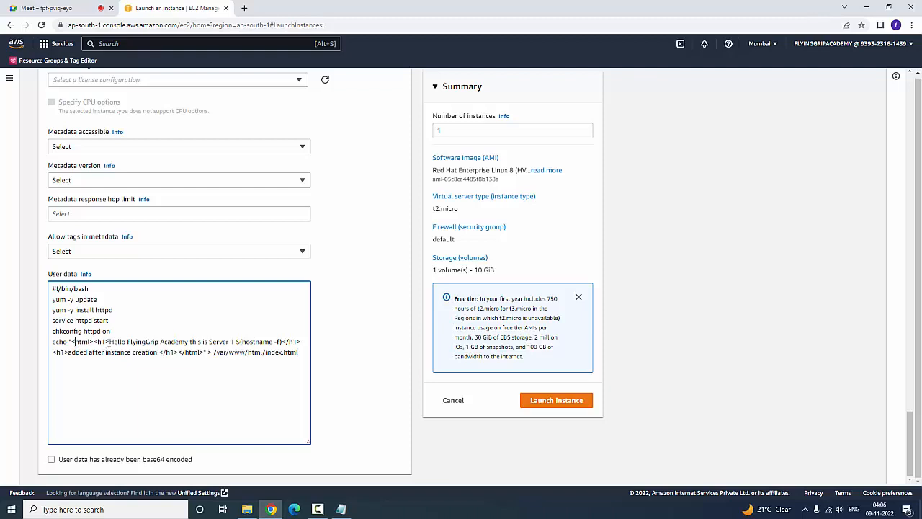
drag(110, 342, 233, 345)
click(242, 380)
drag(235, 342, 282, 344)
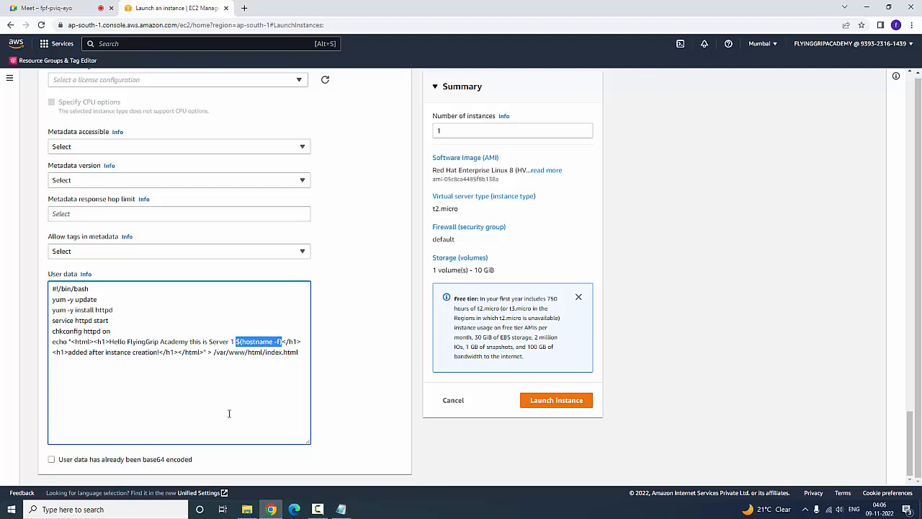
click(171, 392)
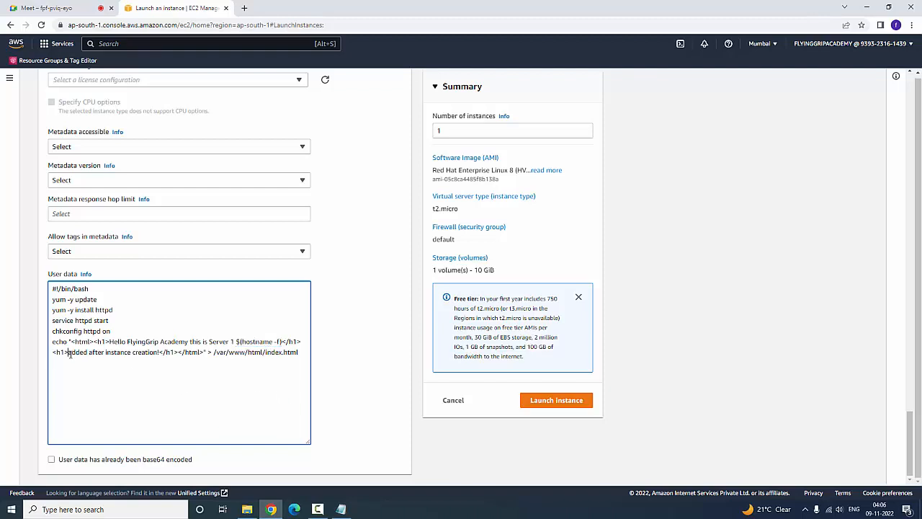
drag(82, 353, 162, 356)
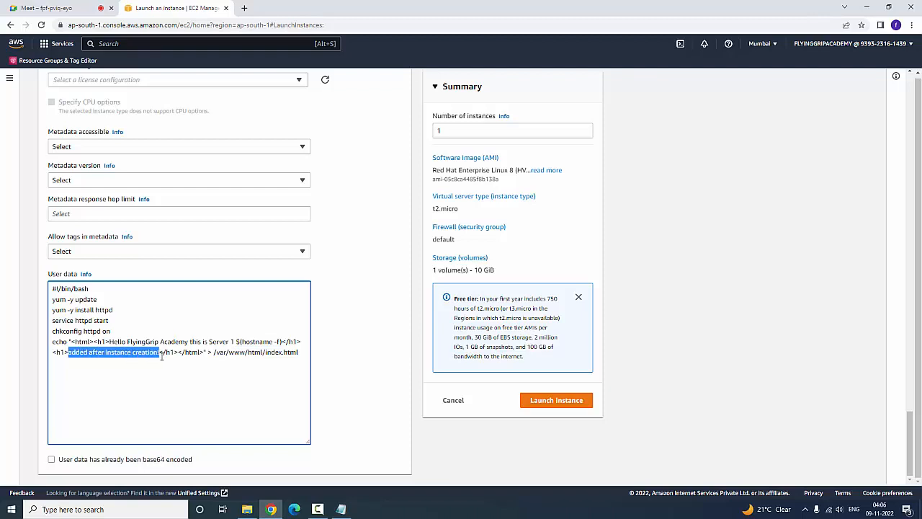
click(233, 392)
Launch the configured Redhat Server 1 instance and open the list of all instances.
scroll(232, 393, up, 4)
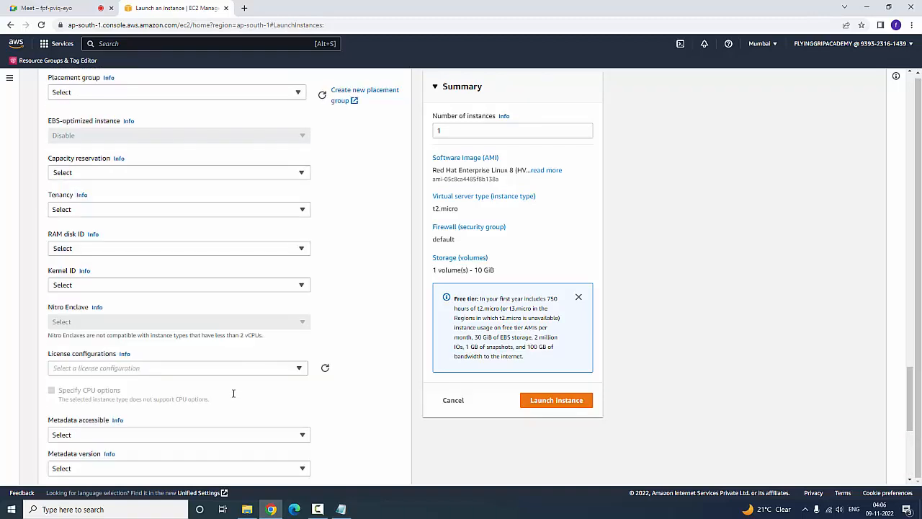
scroll(233, 392, down, 3)
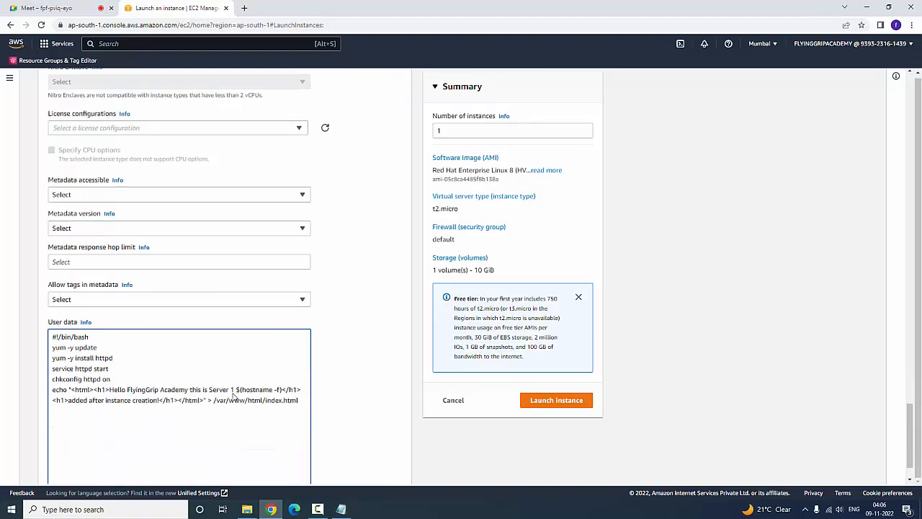
click(551, 401)
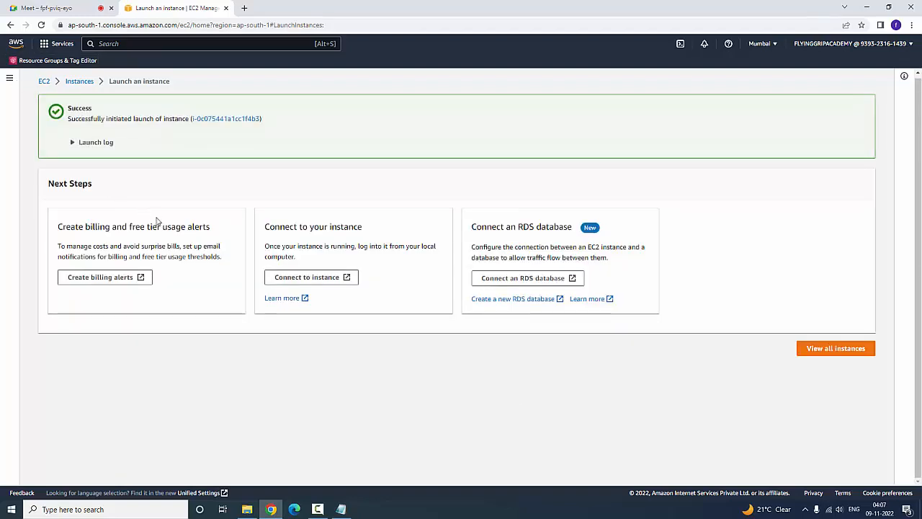
click(838, 351)
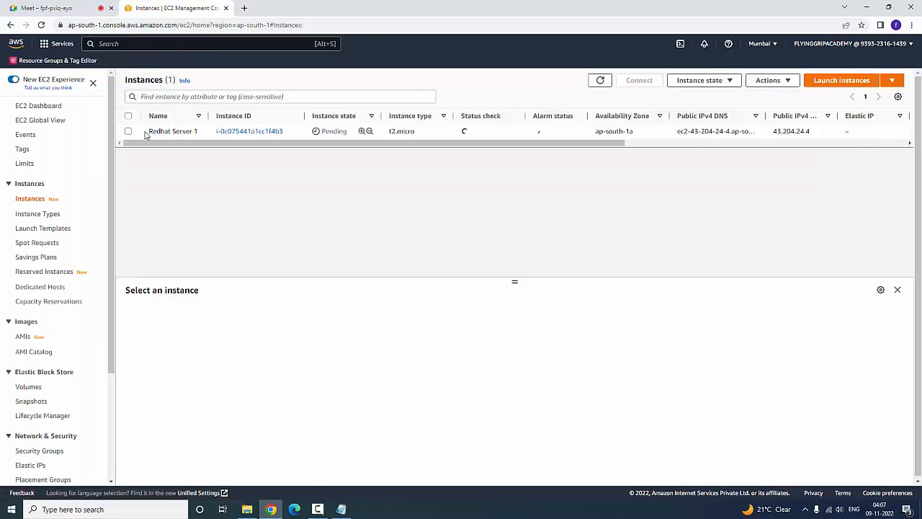
Start launching another EC2 instance and name it Redhat Server 2.
click(839, 82)
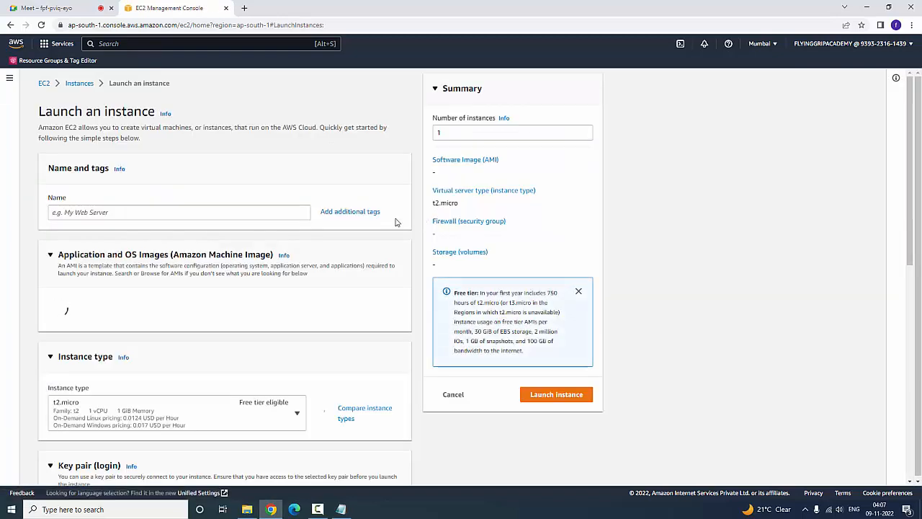
click(265, 212)
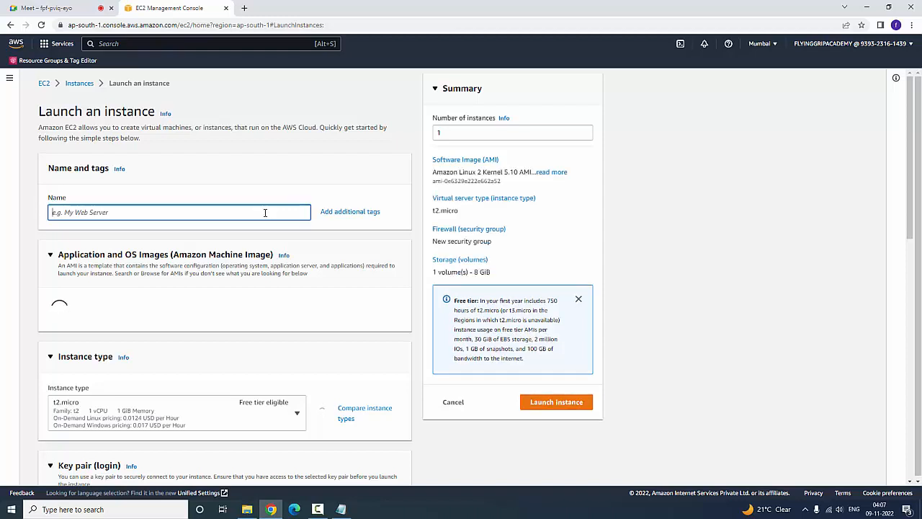
text(Redhat)
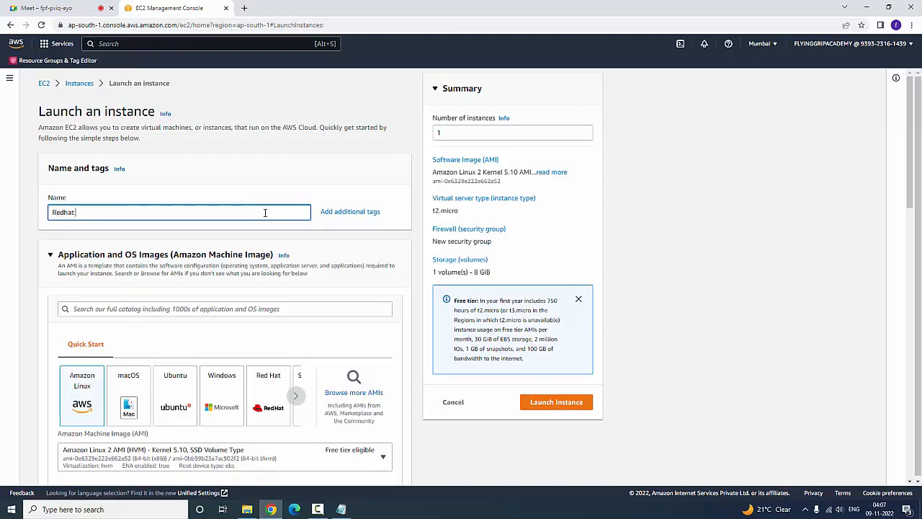
text( Server 2)
Choose the 64-bit (x86) Red Hat Enterprise Linux 8 (HVM), SSD Volume Type image from the full Quickstart AMI catalog.
scroll(334, 253, down, 3)
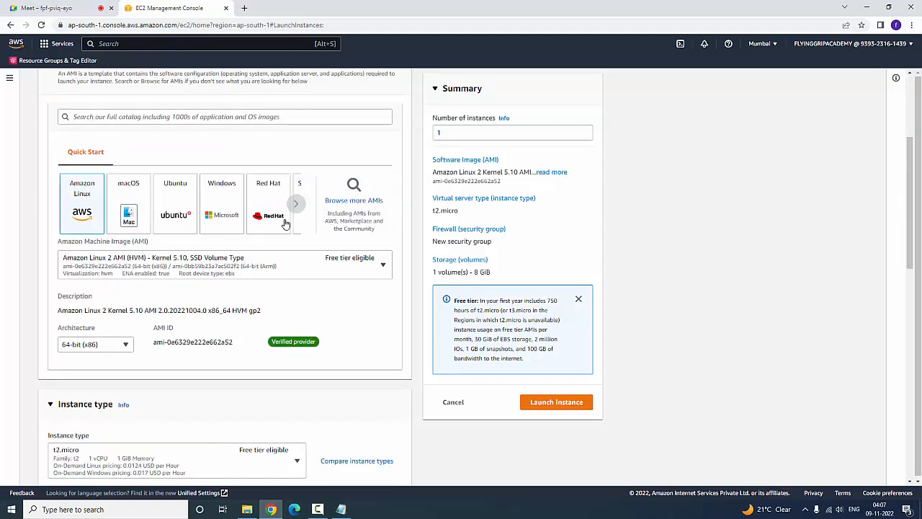
click(362, 204)
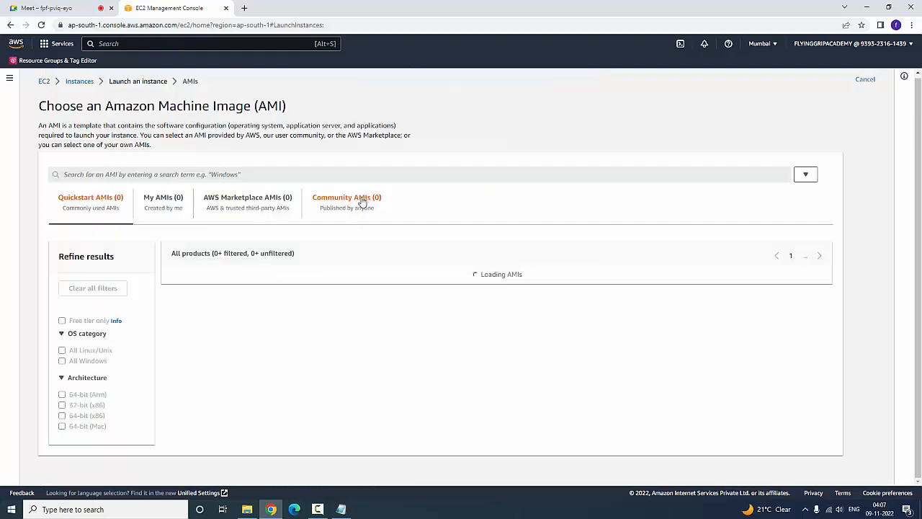
scroll(332, 361, down, 5)
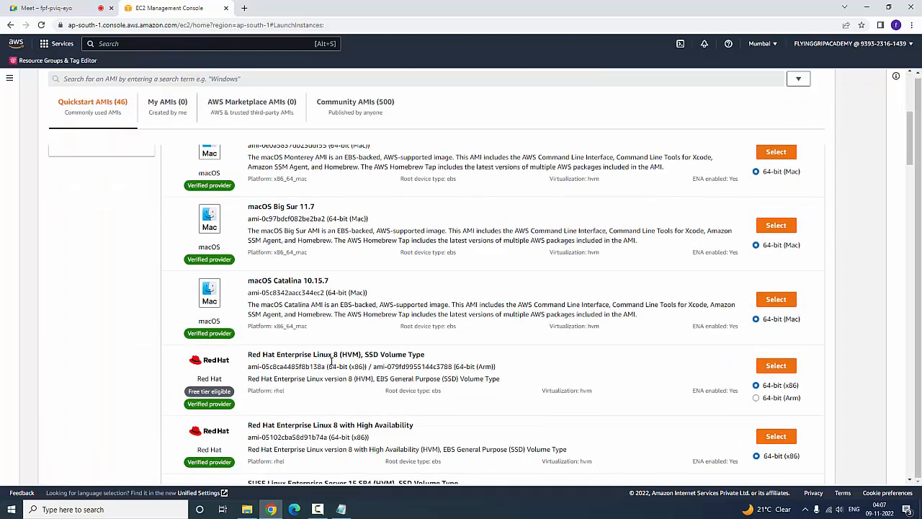
scroll(331, 360, down, 2)
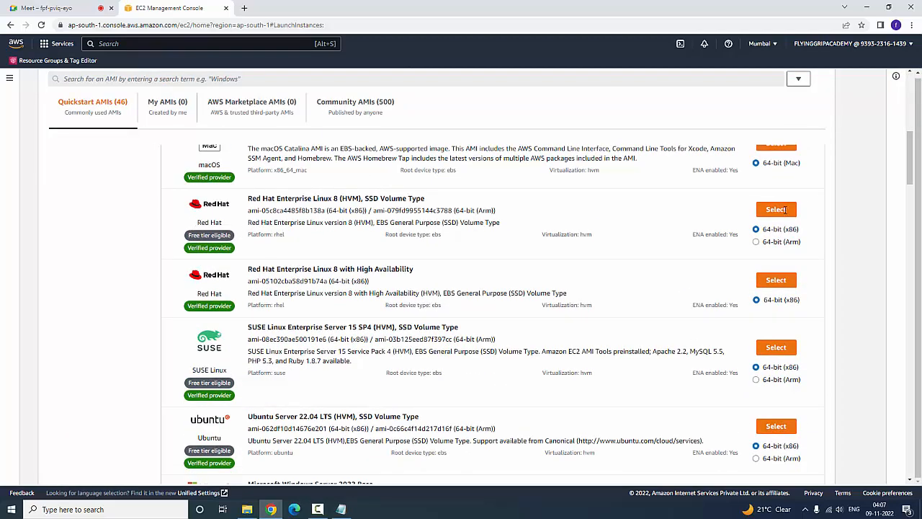
scroll(770, 214, down, 1)
scroll(716, 241, up, 6)
scroll(616, 343, down, 4)
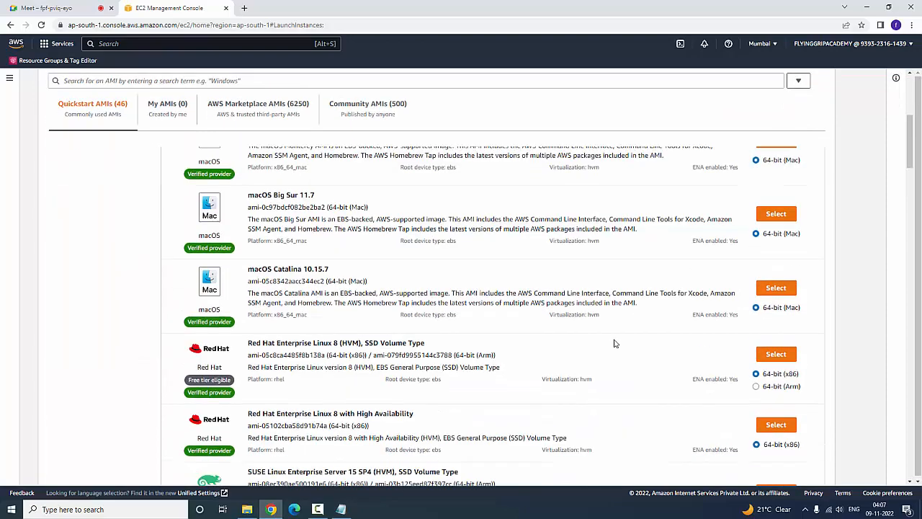
scroll(616, 346, down, 4)
scroll(616, 348, up, 2)
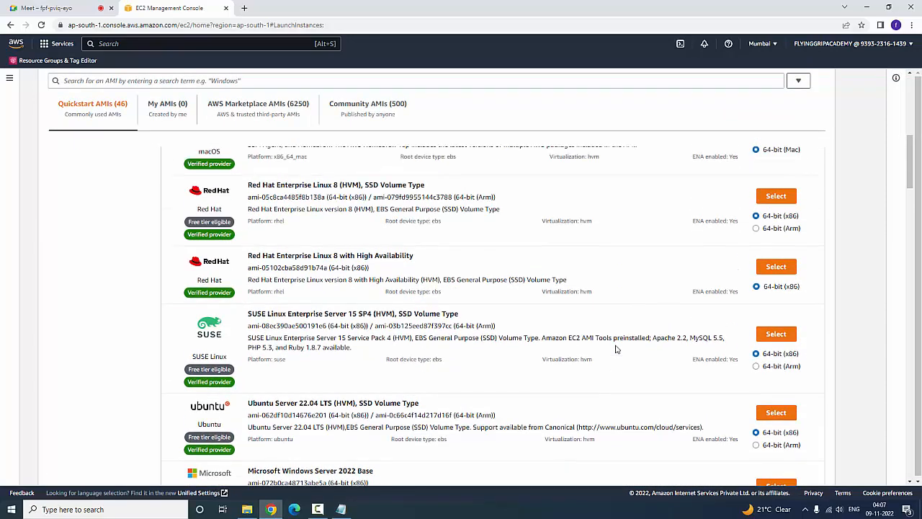
scroll(616, 349, down, 3)
scroll(613, 348, up, 4)
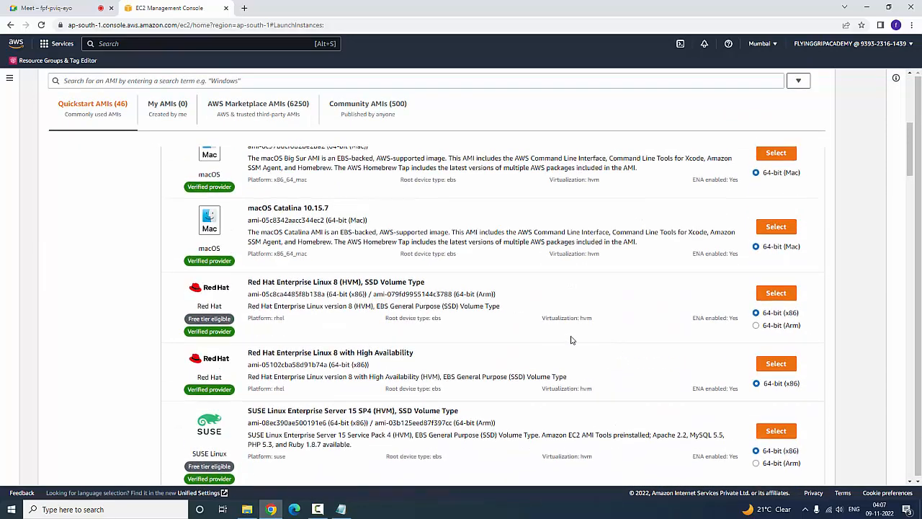
click(779, 293)
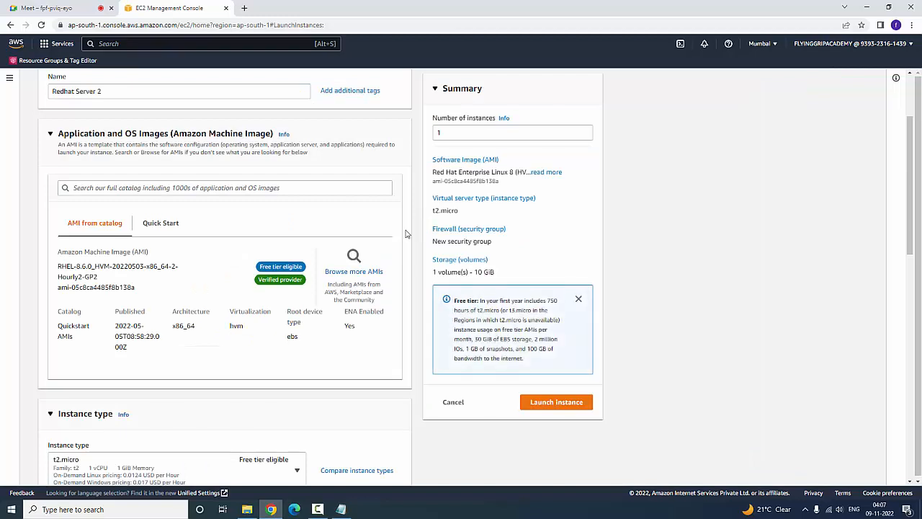
Assign the existing Ubuntu key pair to the new instance.
scroll(202, 355, down, 5)
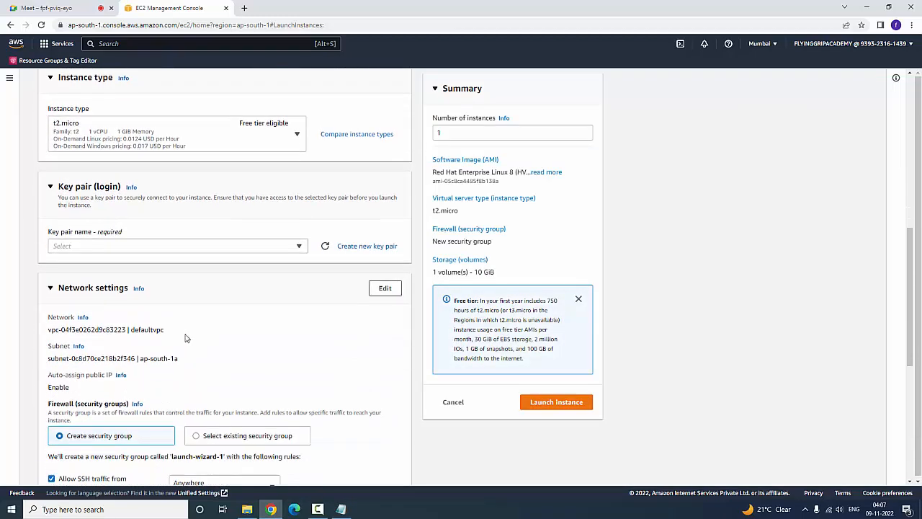
click(297, 249)
click(200, 296)
Edit the network settings and set the subnet to the one in availability zone ap-south-1b.
scroll(374, 218, down, 2)
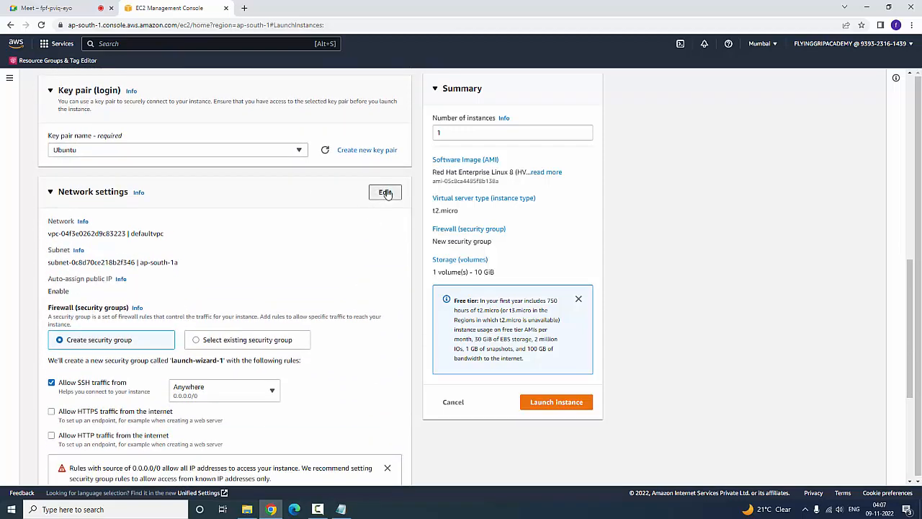
click(385, 192)
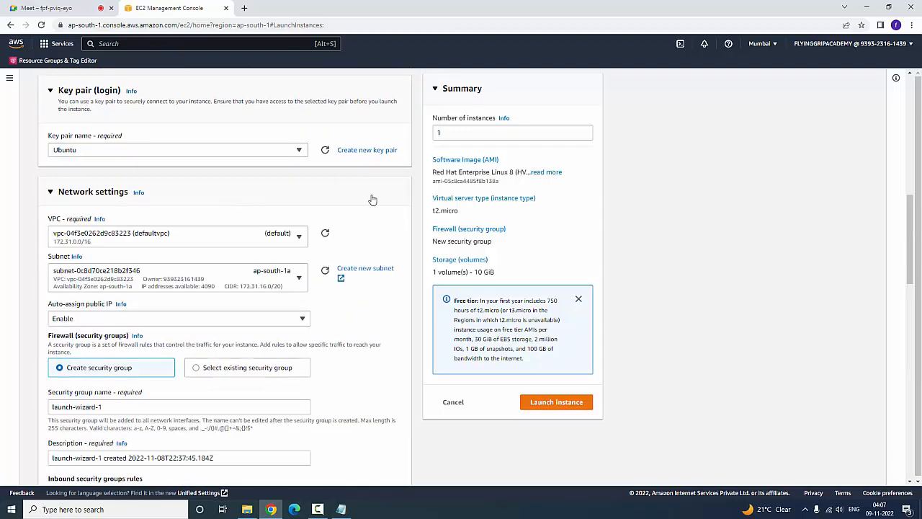
click(299, 279)
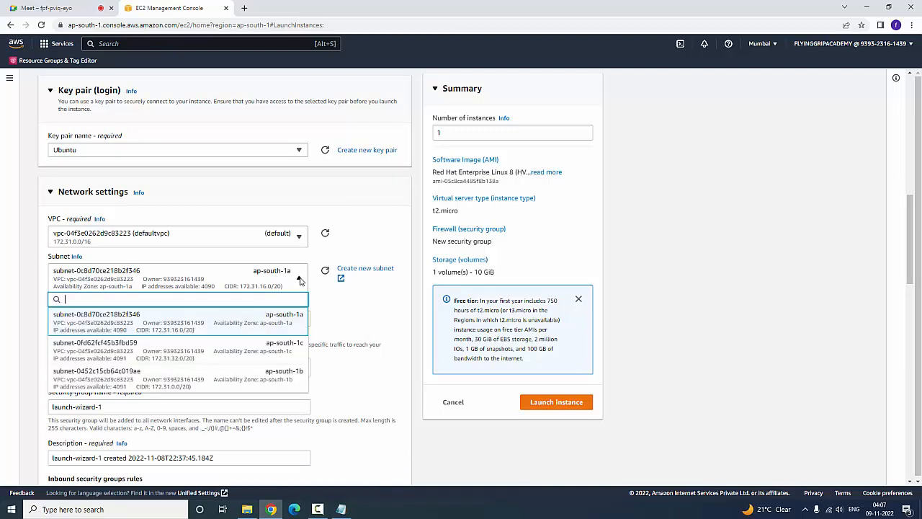
click(290, 383)
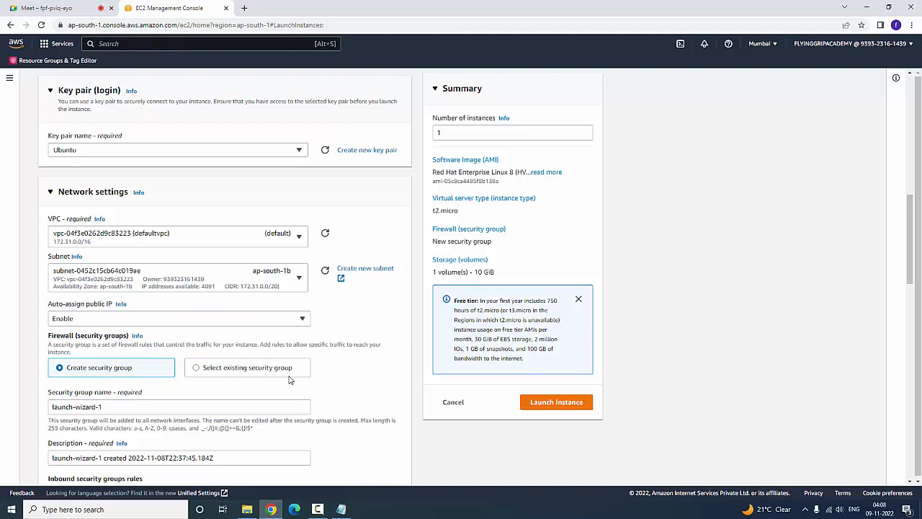
Switch the firewall to an existing security group and remove network interface 2 from the advanced network configuration.
scroll(289, 378, down, 2)
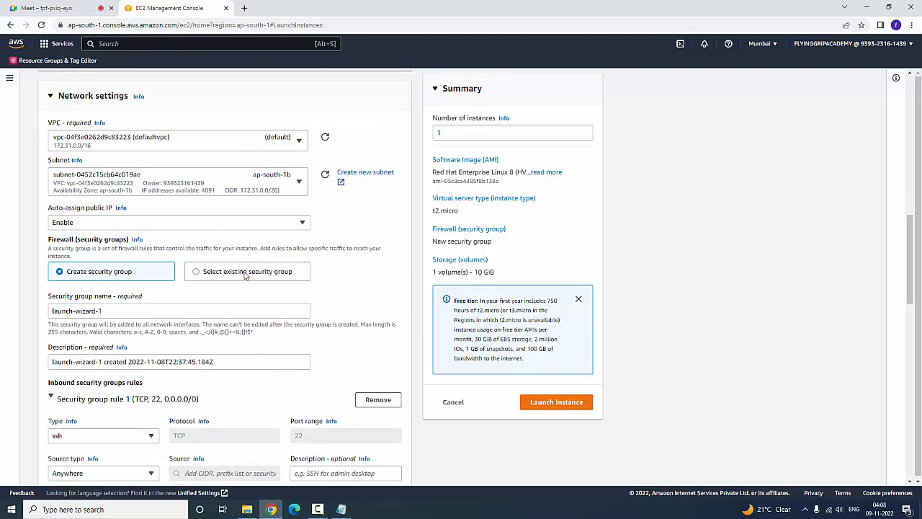
click(245, 273)
scroll(293, 356, down, 1)
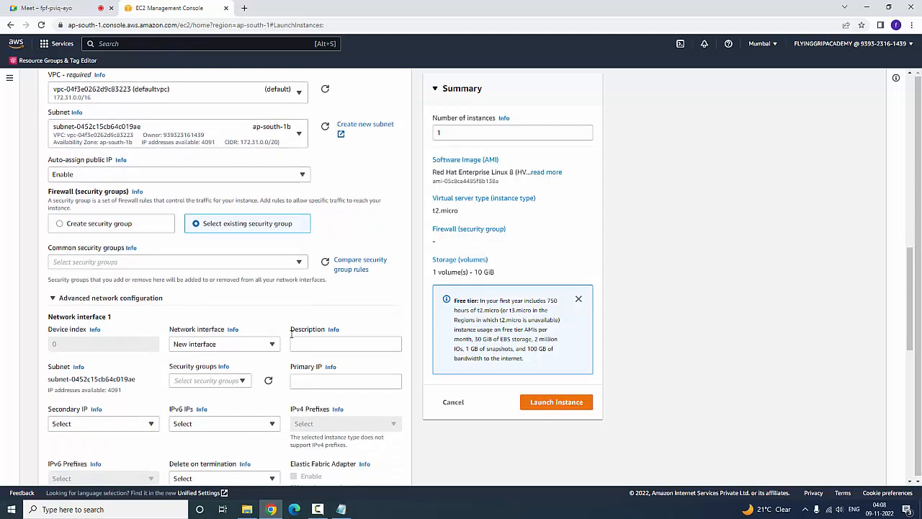
scroll(311, 304, down, 1)
scroll(311, 305, down, 3)
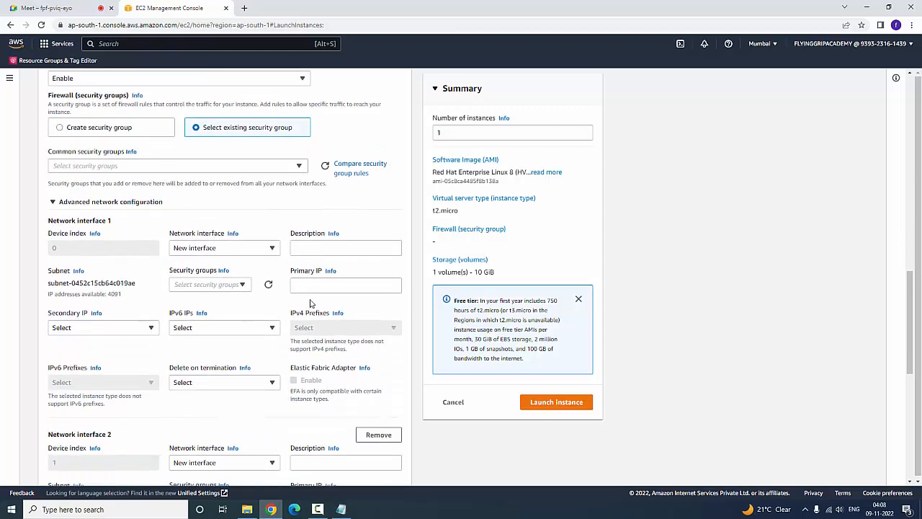
click(366, 340)
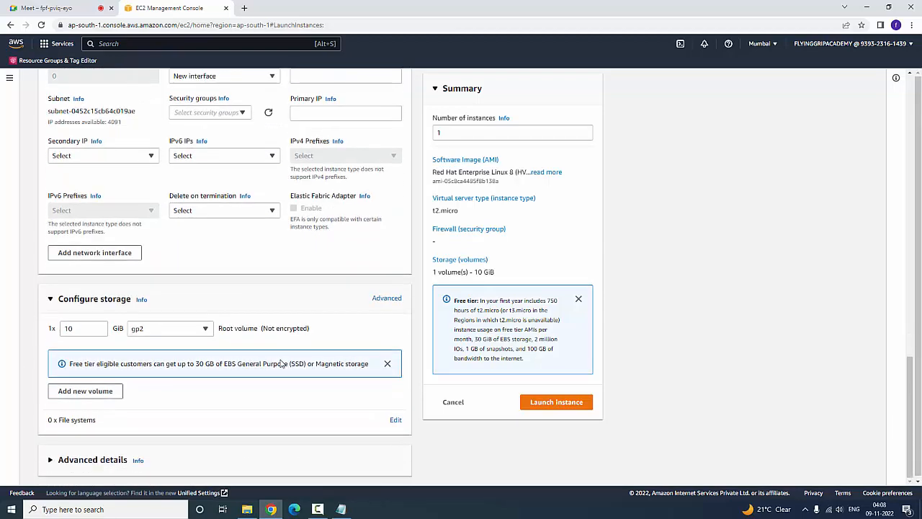
Expand the new instance's advanced details and go to the empty user data field.
click(98, 462)
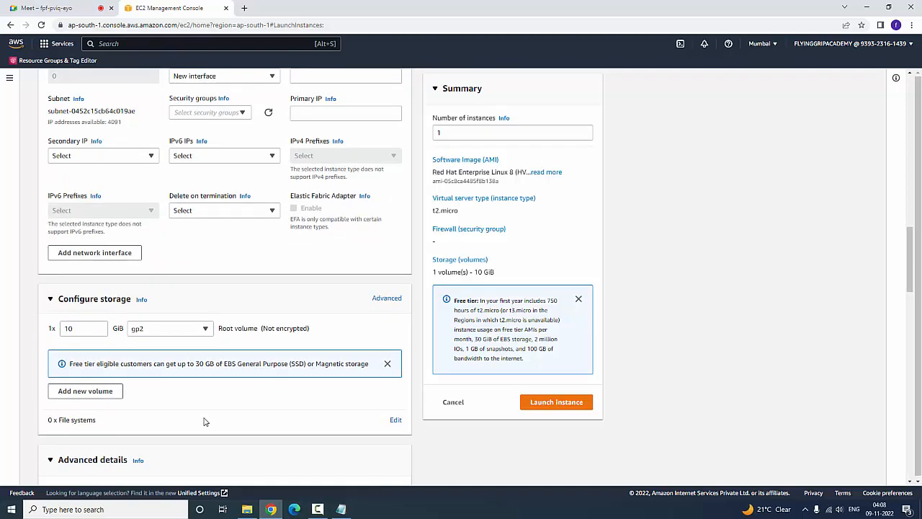
scroll(204, 422, down, 10)
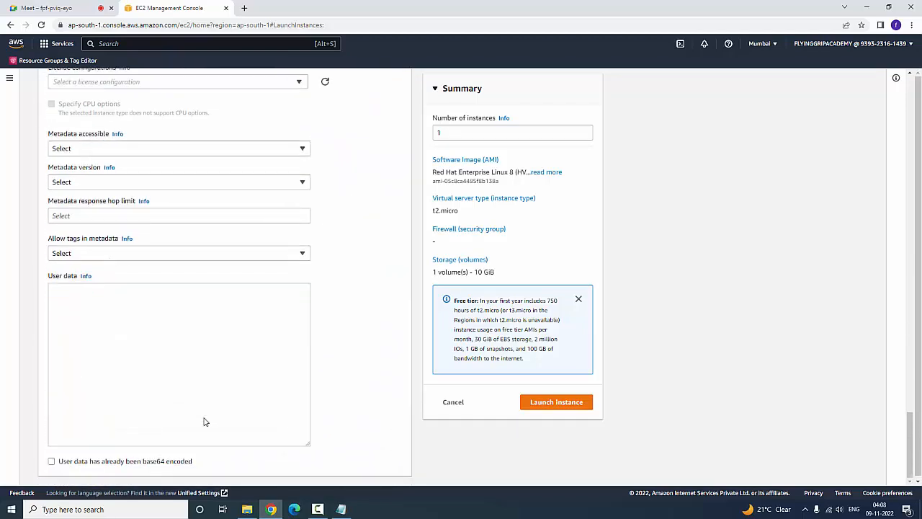
click(216, 350)
Switch to the userdata file in Notepad and copy the REDHAT:2 bash script, including the AMAZON LINUX 2: line below it.
click(341, 509)
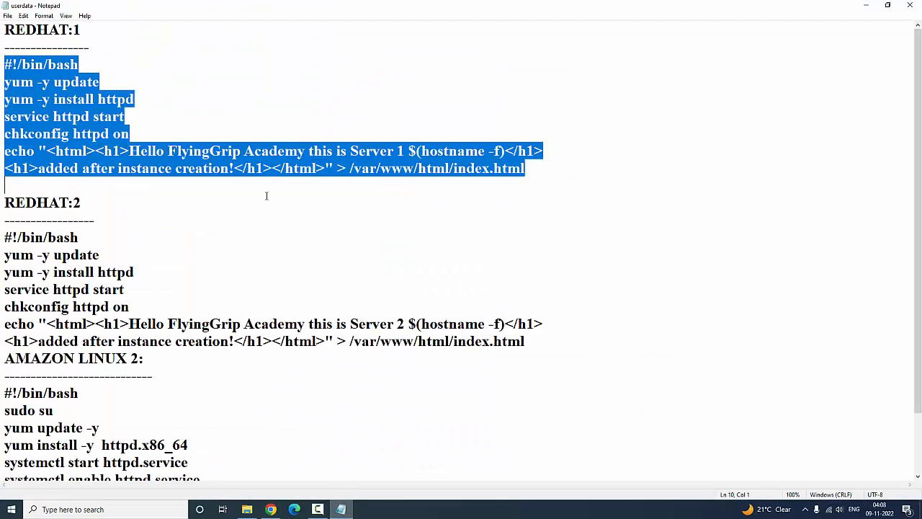
drag(6, 237, 523, 354)
right_click(339, 342)
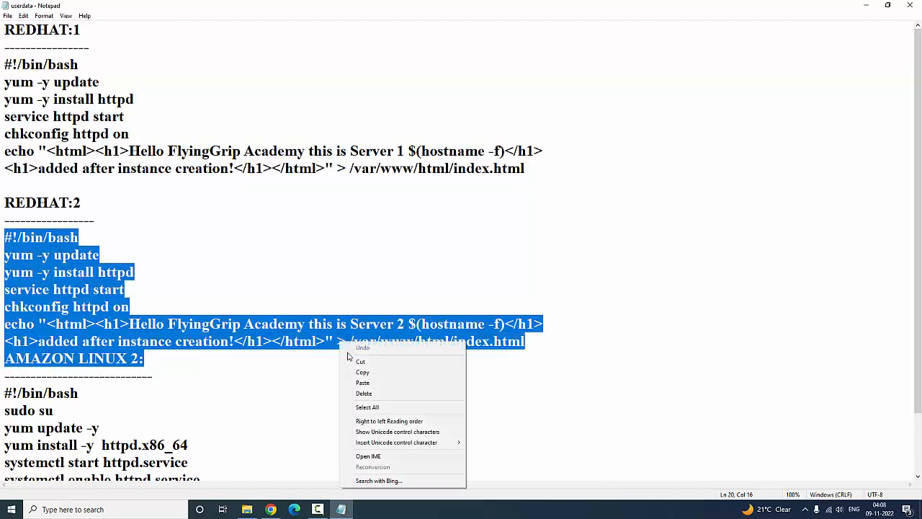
click(361, 372)
click(869, 4)
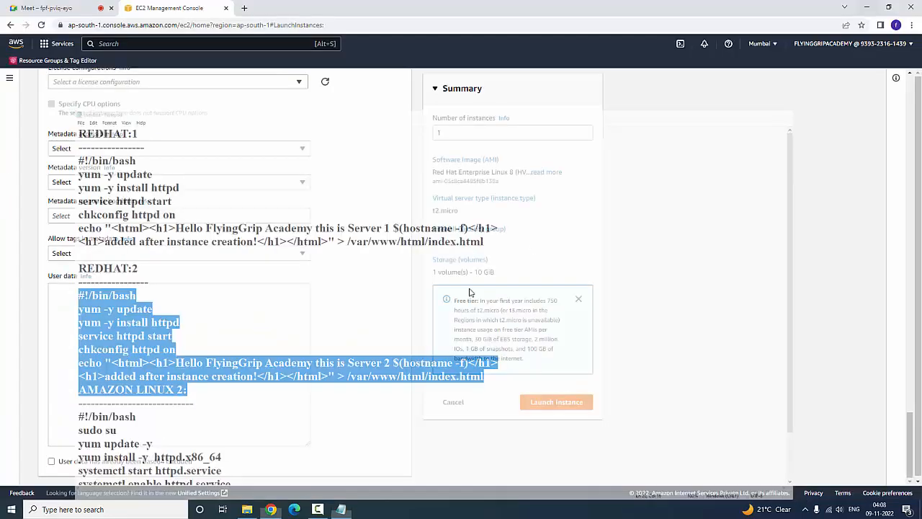
Paste the REDHAT:2 script into the user data field in Chrome and launch the Redhat Server 2 instance.
click(229, 310)
right_click(208, 301)
click(231, 374)
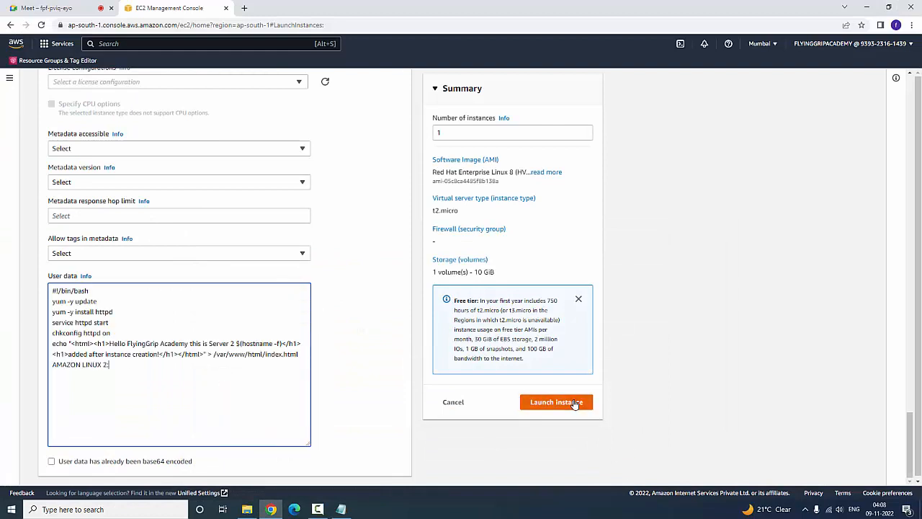
click(578, 402)
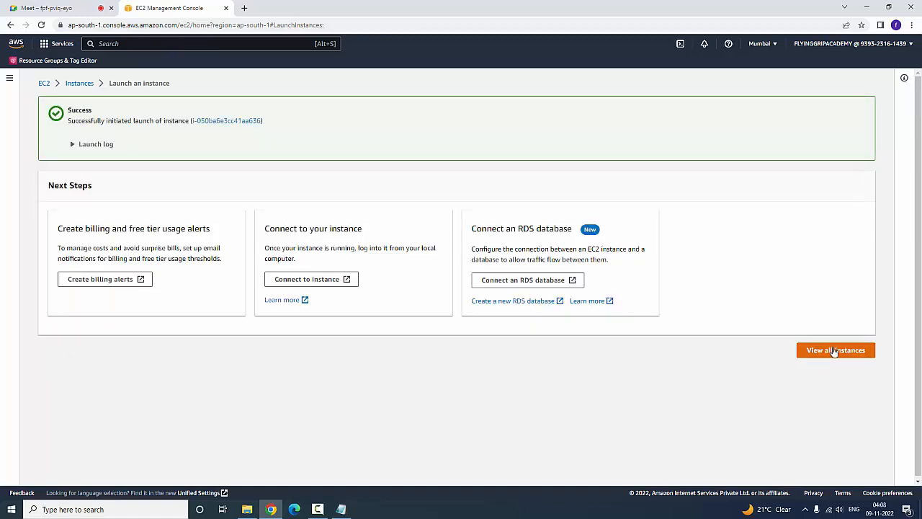
View all instances, select Redhat Server 1 and copy its auto-assigned public IP address.
click(833, 350)
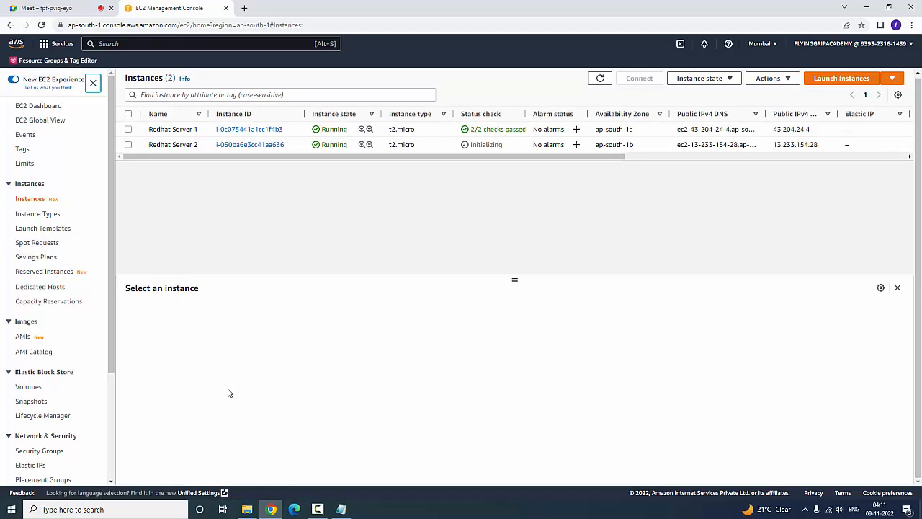
click(128, 130)
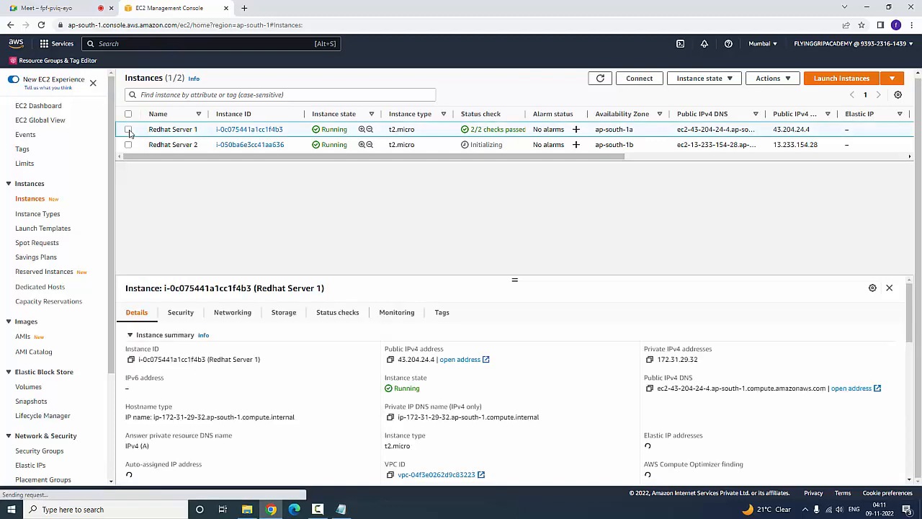
scroll(306, 395, down, 2)
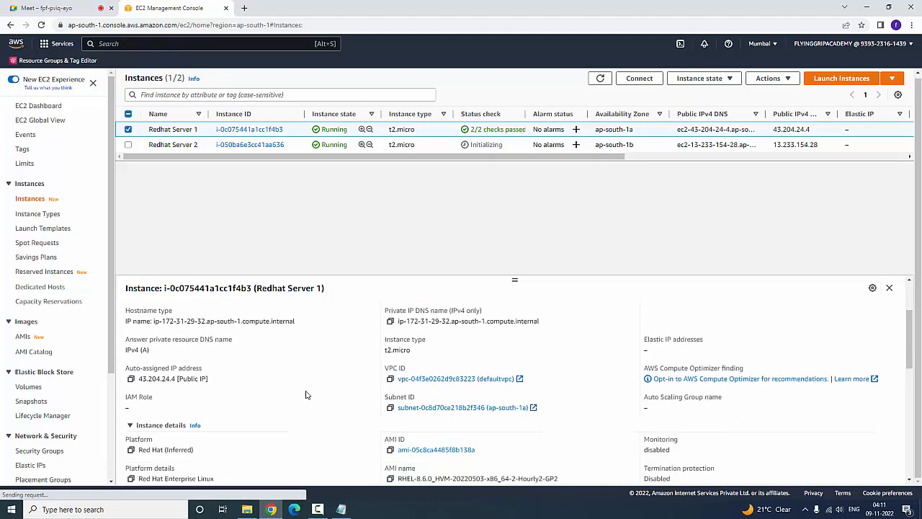
click(131, 379)
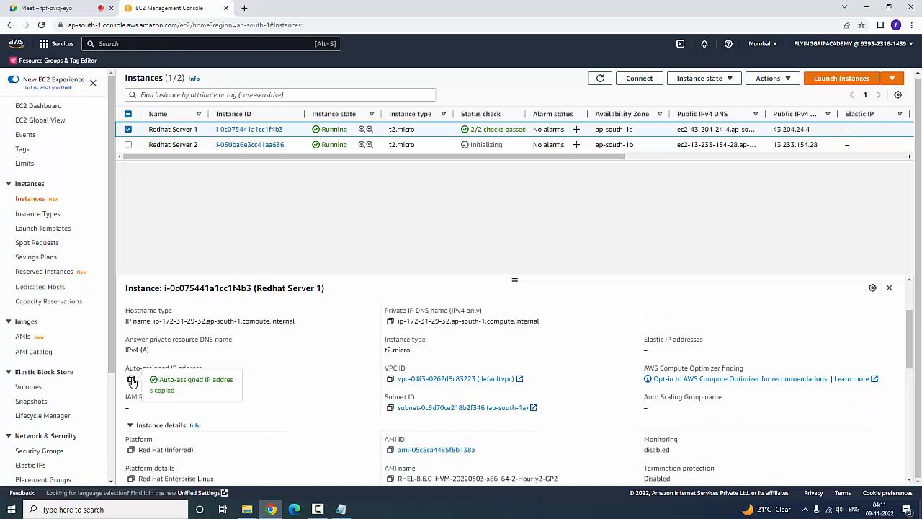
Load the copied Redhat Server 1 address in a new browser tab to check its web page, and close that tab.
click(245, 8)
right_click(253, 25)
click(283, 105)
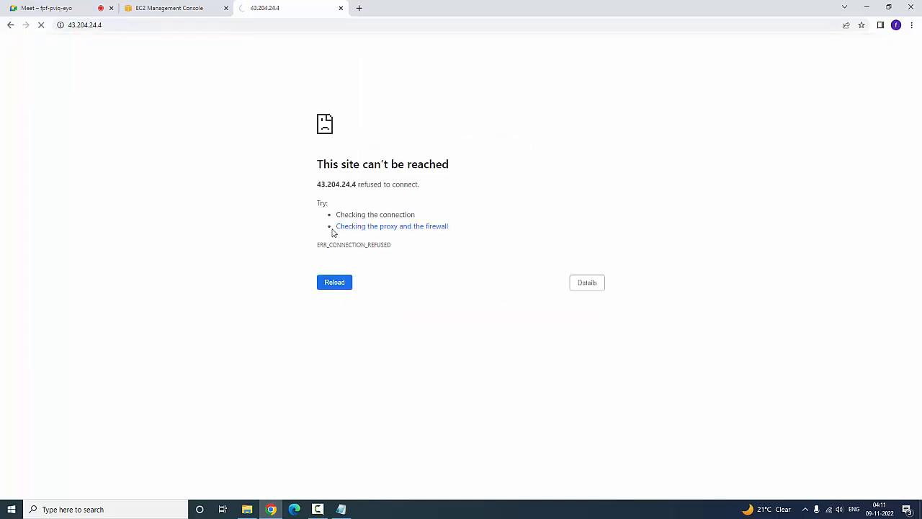
click(341, 8)
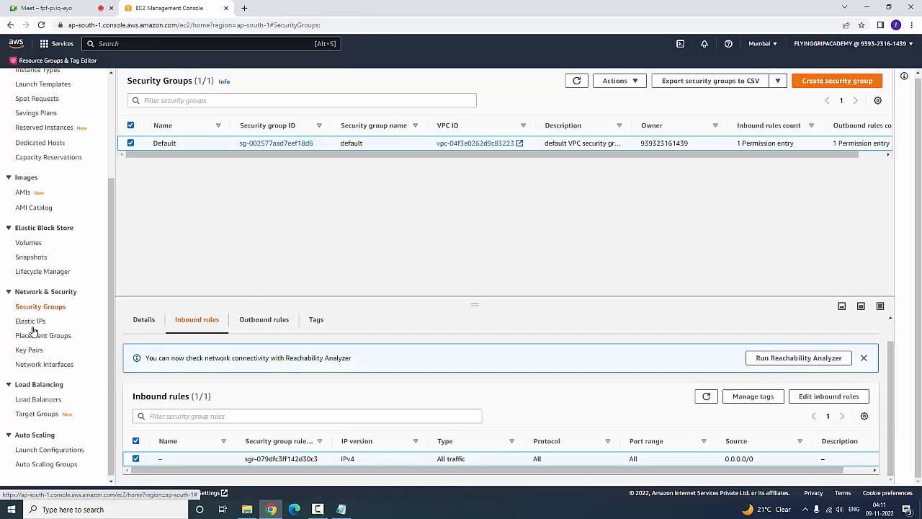
Go to the EC2 target groups and start creating a new target group.
scroll(32, 330, down, 1)
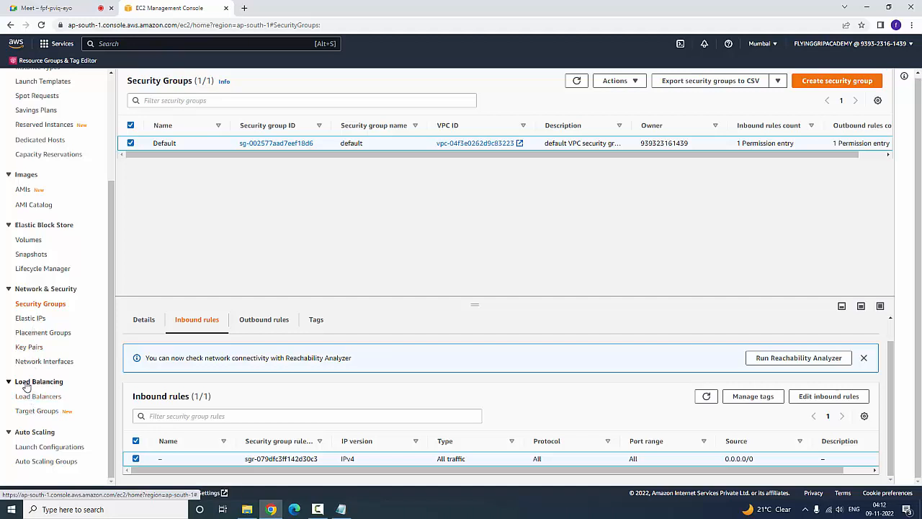
click(39, 416)
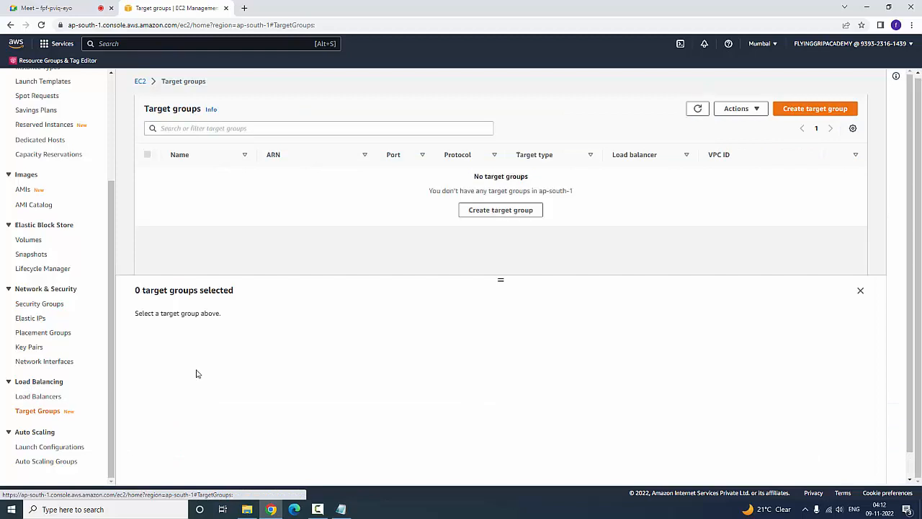
click(503, 213)
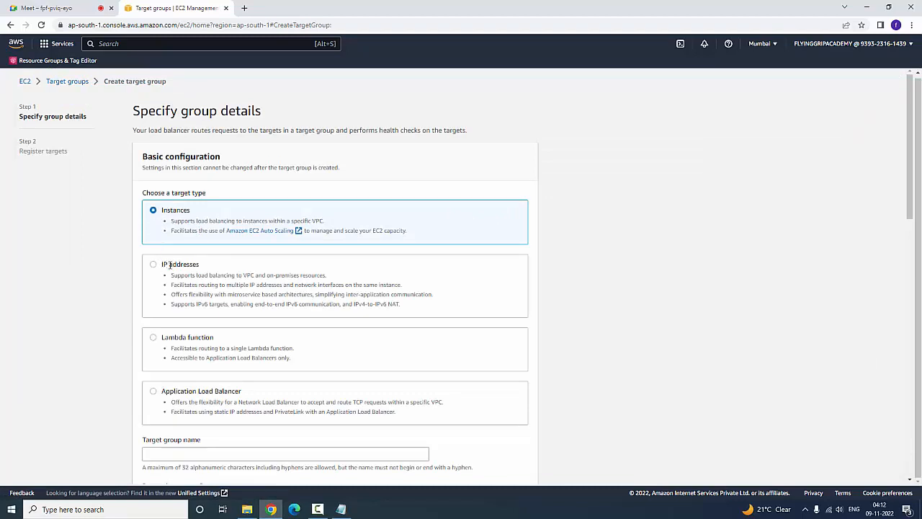
Choose Instances as the target type and enter TARGET GROUP LOADBALANCER as the target group name.
scroll(256, 321, down, 2)
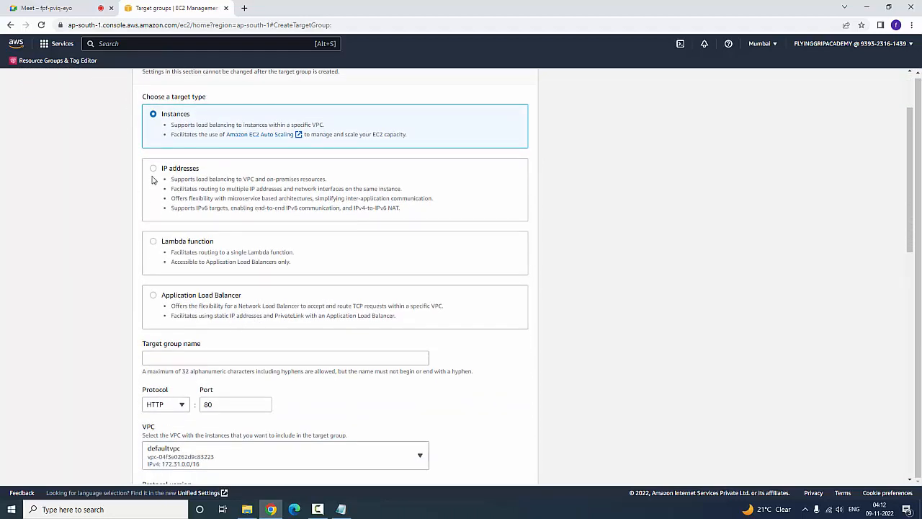
click(153, 297)
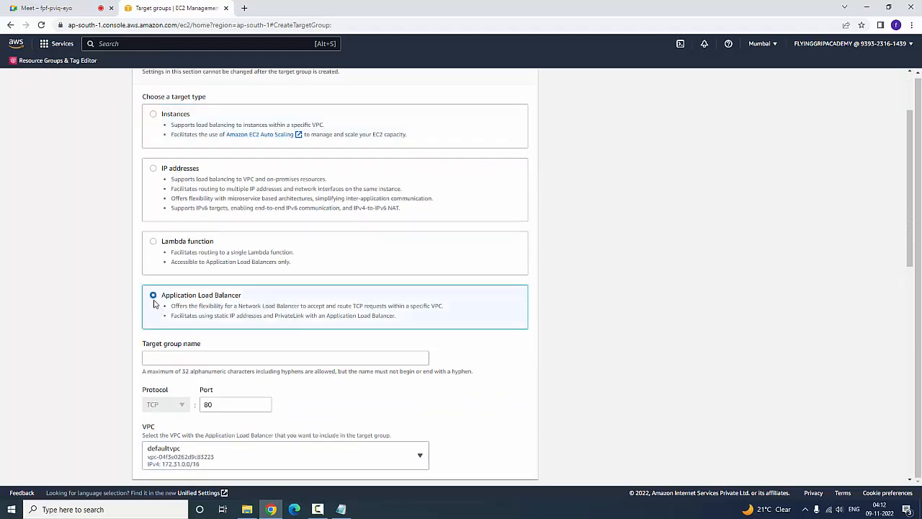
click(153, 114)
scroll(114, 428, down, 2)
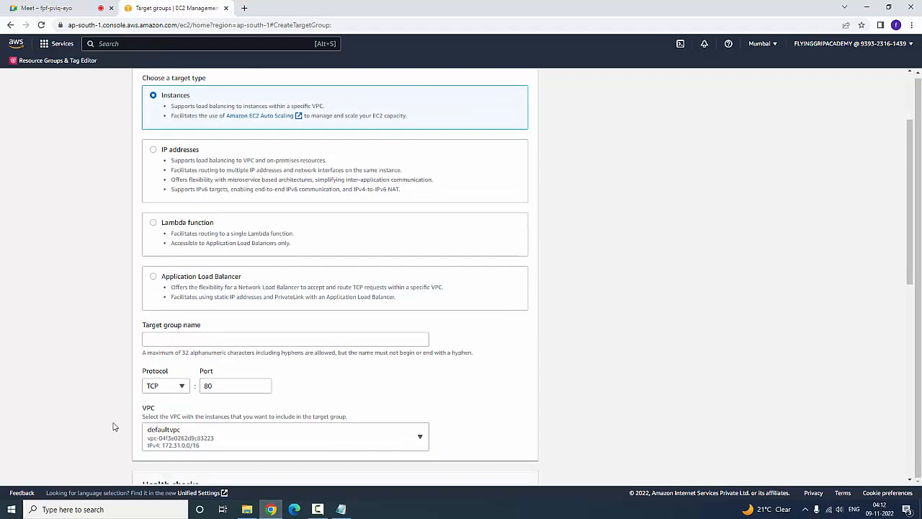
click(224, 261)
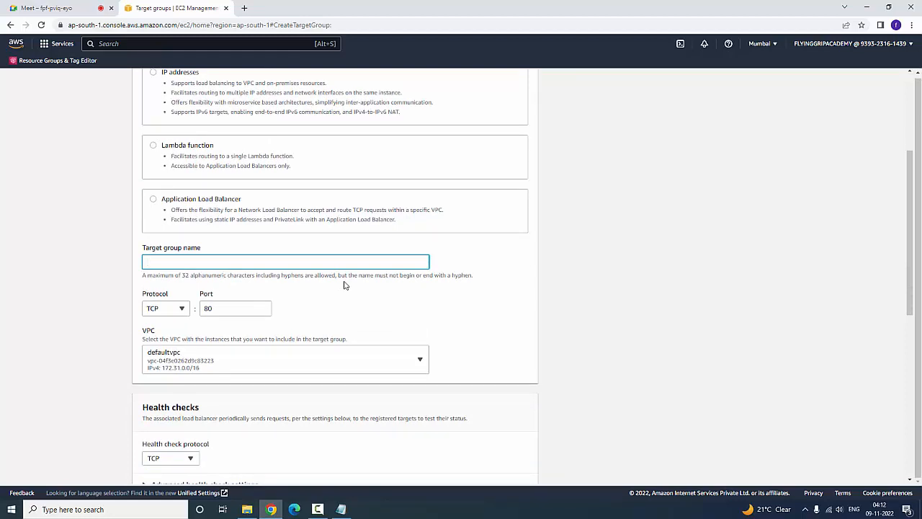
text(TARGET GROUP LOADBALANCER)
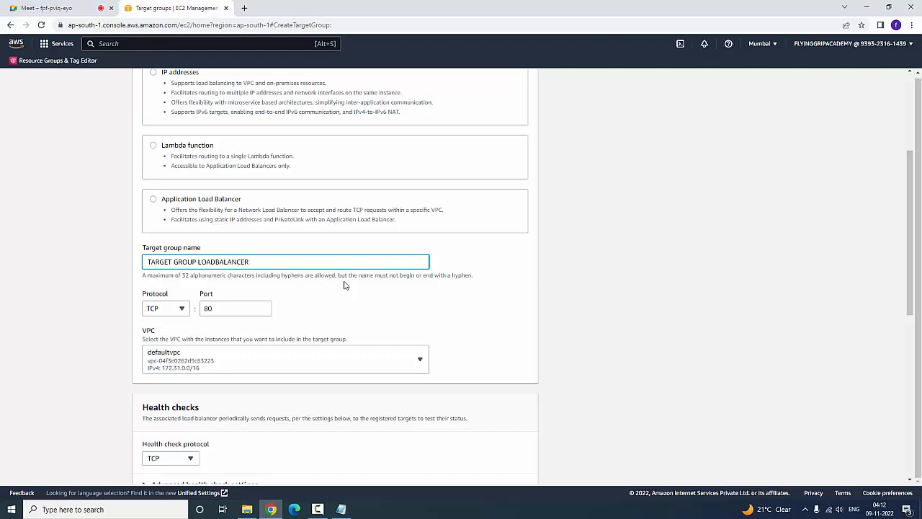
Set the target group's protocol to HTTP and its health check path to /.
click(183, 309)
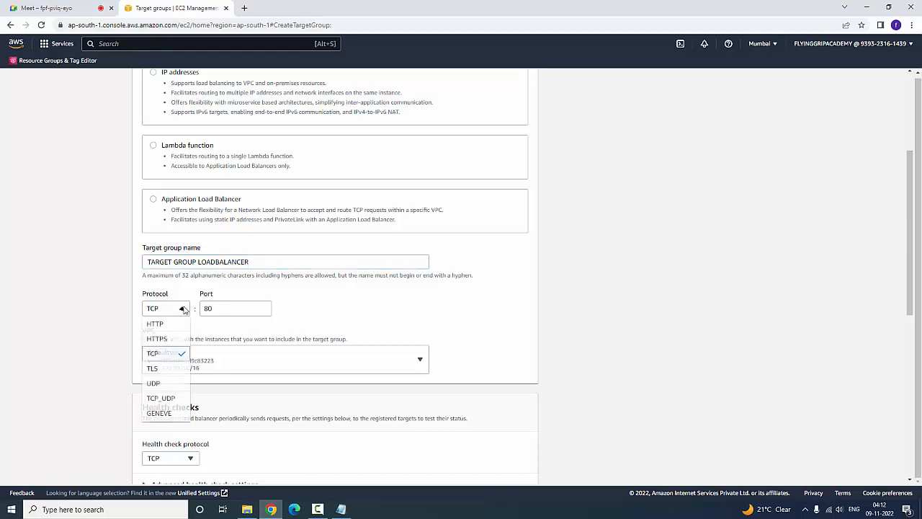
click(164, 324)
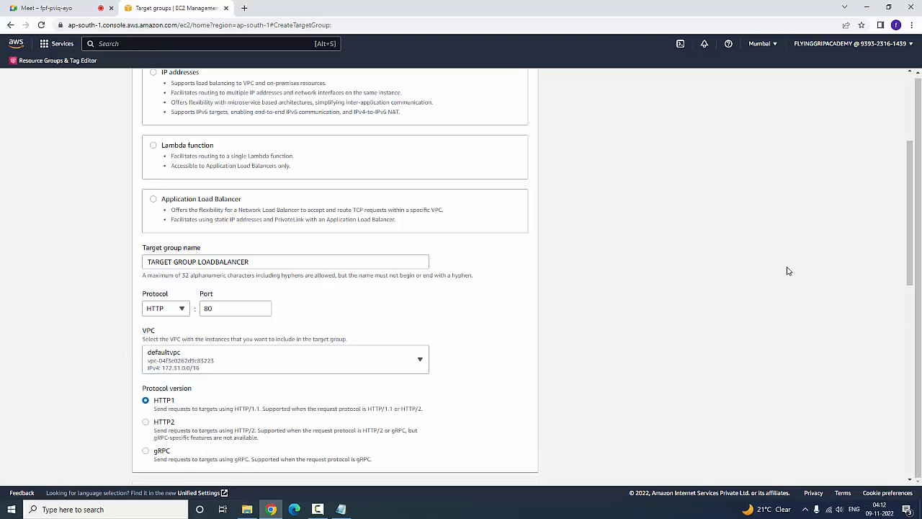
scroll(787, 271, down, 3)
scroll(787, 271, down, 1)
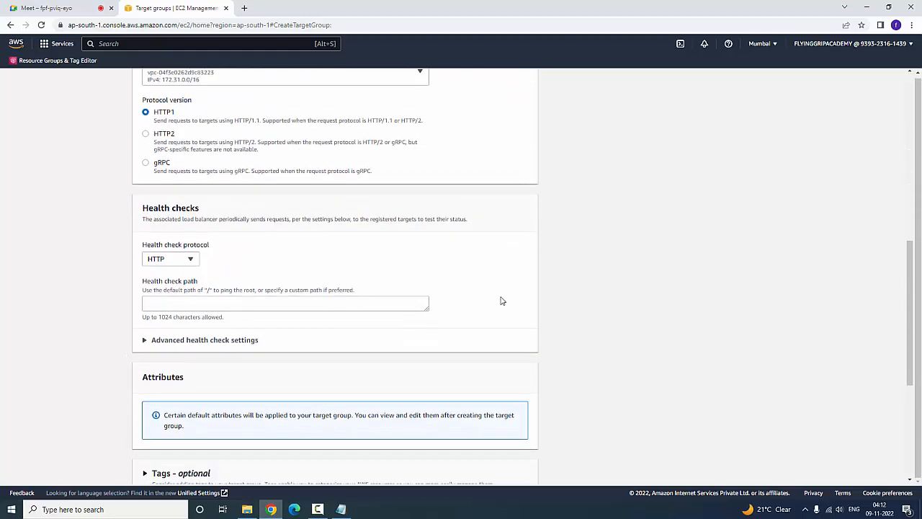
click(196, 298)
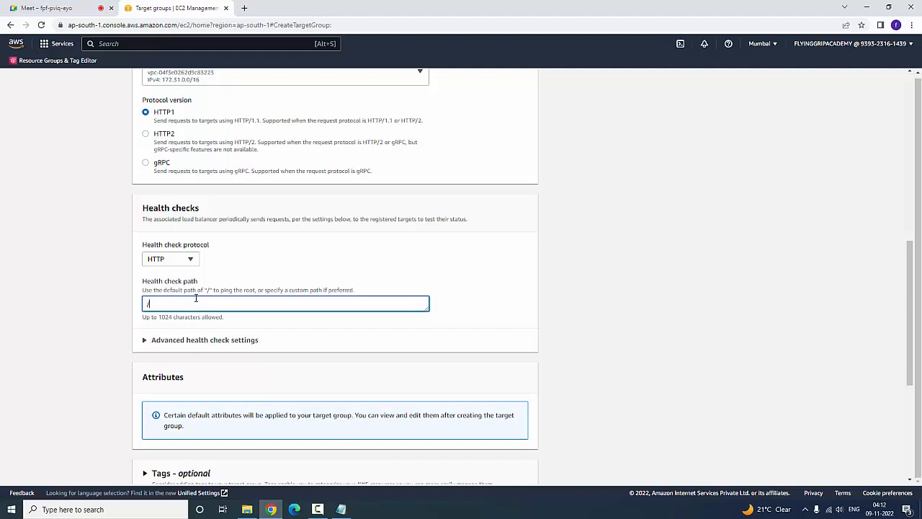
click(669, 291)
scroll(669, 291, down, 2)
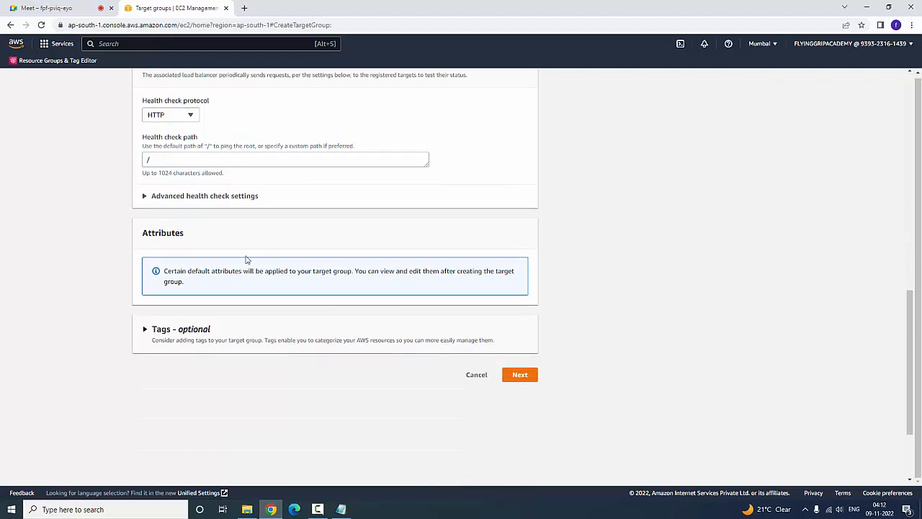
Expand the advanced health check settings and examine the thresholds, timeout, interval and success codes.
click(151, 201)
scroll(426, 382, down, 3)
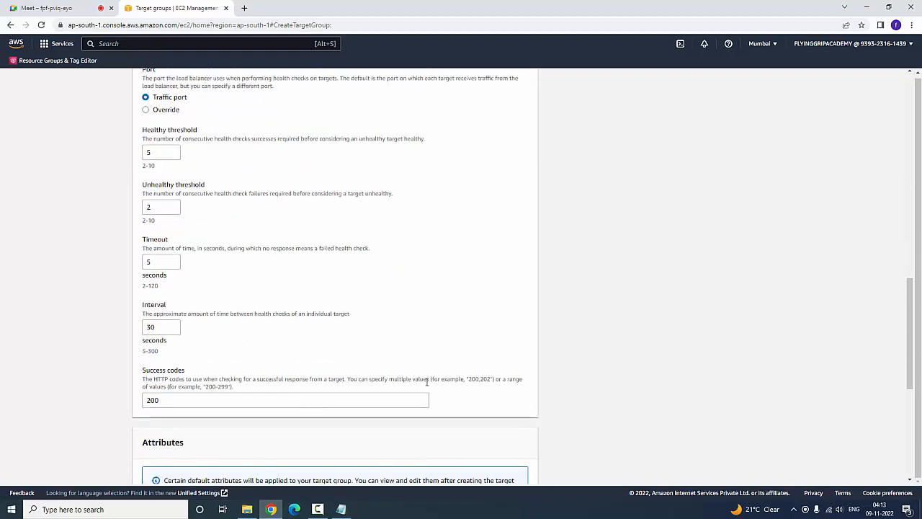
scroll(427, 382, down, 1)
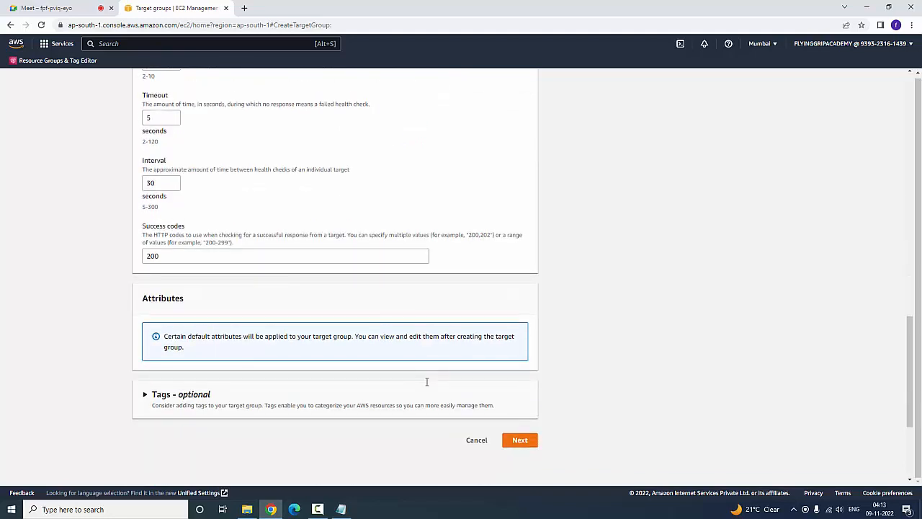
scroll(292, 350, up, 1)
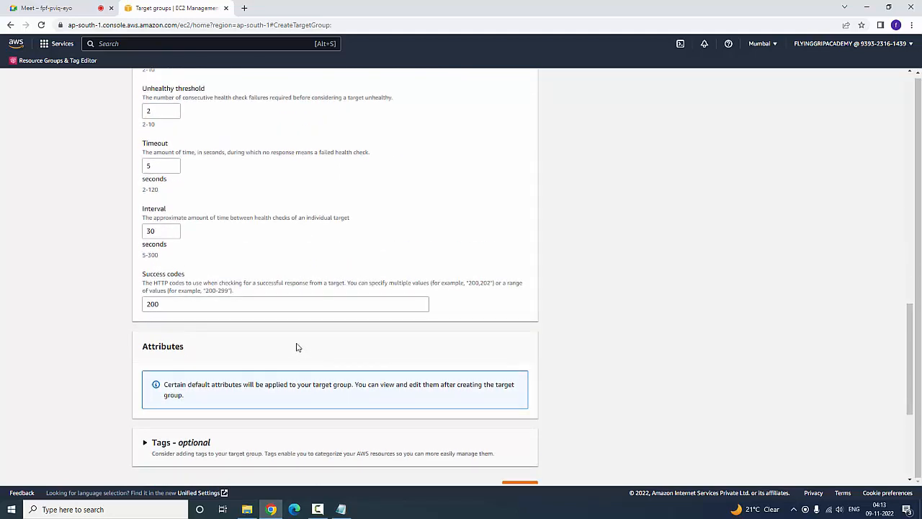
scroll(278, 343, up, 2)
click(160, 148)
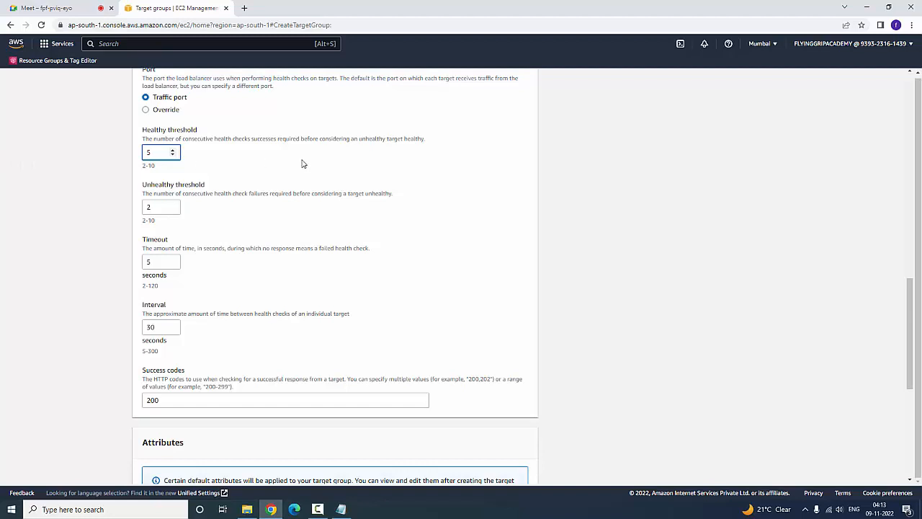
click(154, 209)
drag(154, 208, 146, 208)
double_click(147, 264)
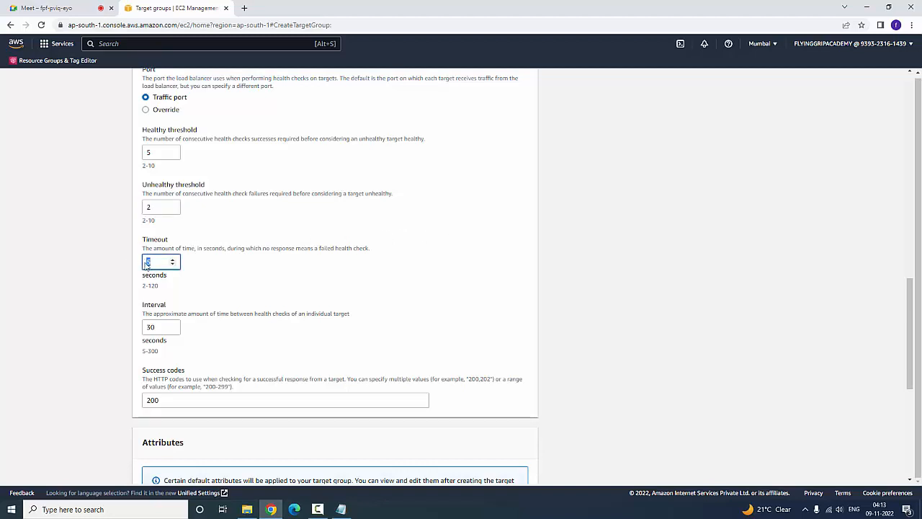
click(507, 279)
scroll(288, 387, down, 3)
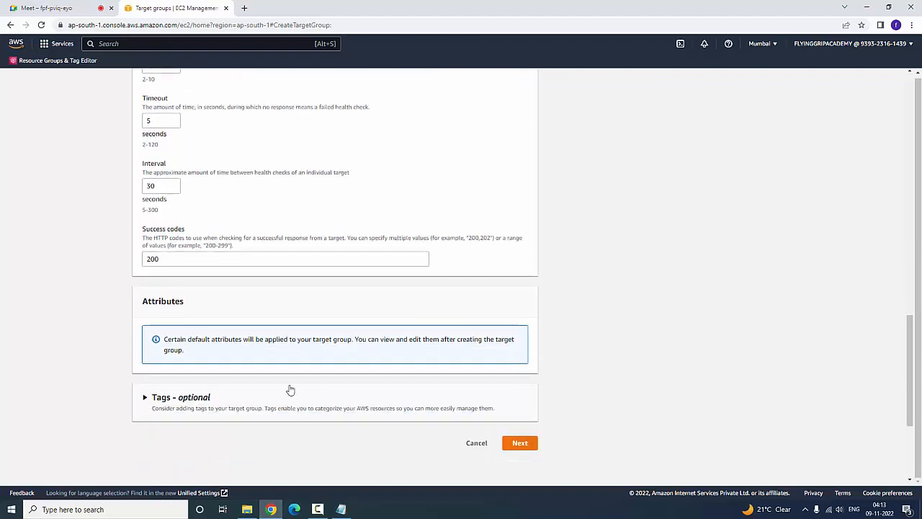
Expand the optional tags section, review the whole target group form and try to continue to target registration.
click(196, 394)
scroll(247, 377, down, 1)
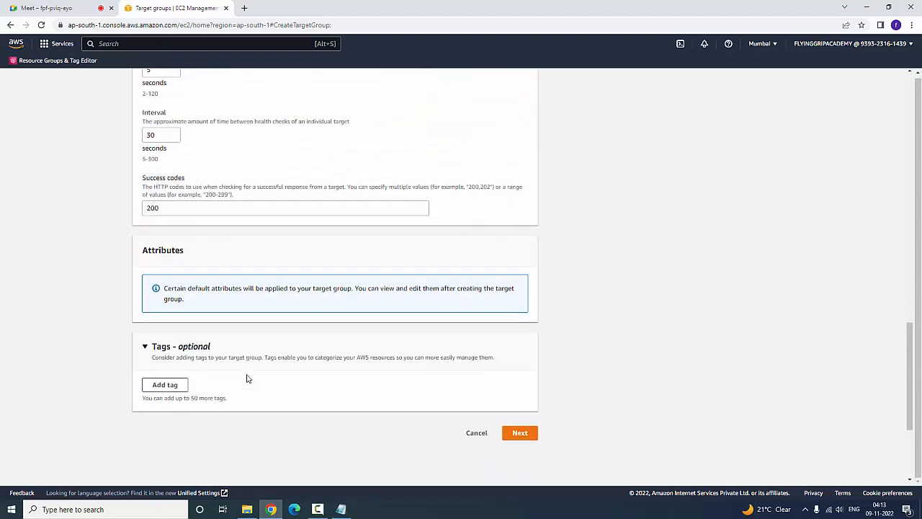
scroll(247, 377, up, 20)
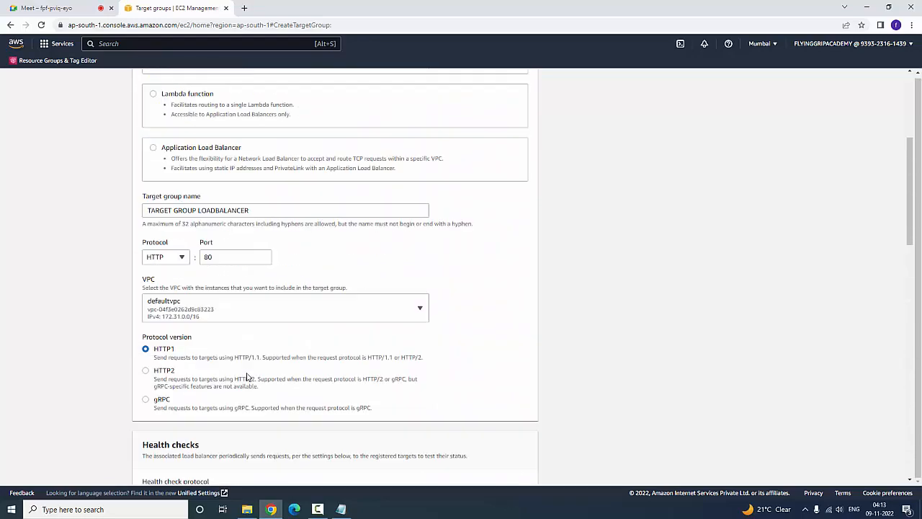
scroll(247, 377, up, 5)
scroll(247, 376, down, 20)
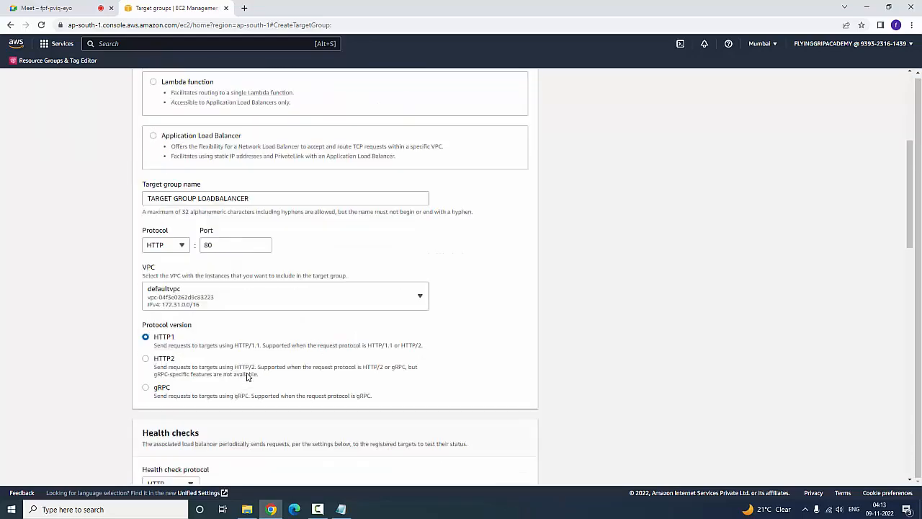
scroll(247, 377, down, 5)
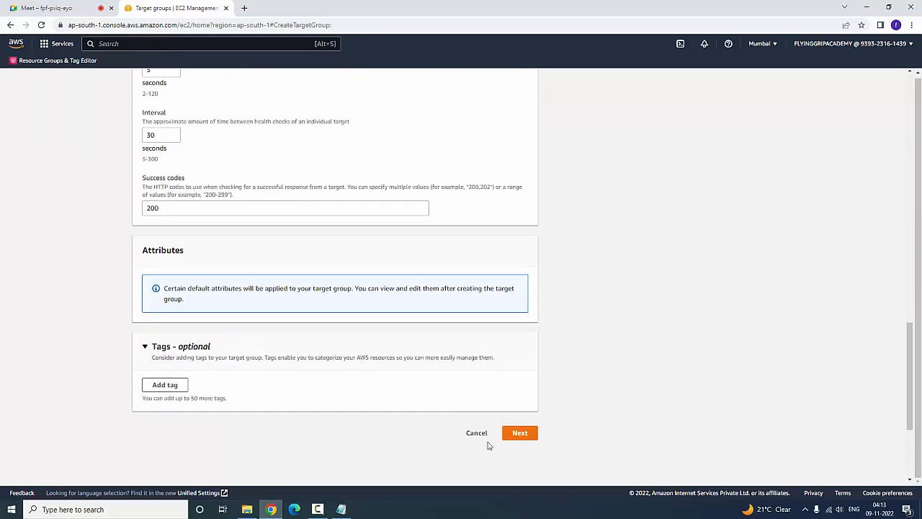
click(526, 438)
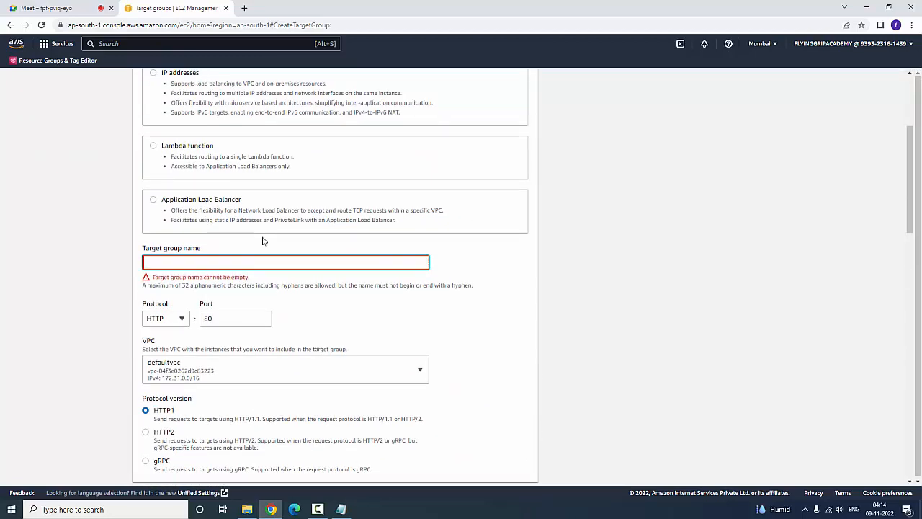
Enter TARGETLB1 as the target group name.
text(TARGERLB1)
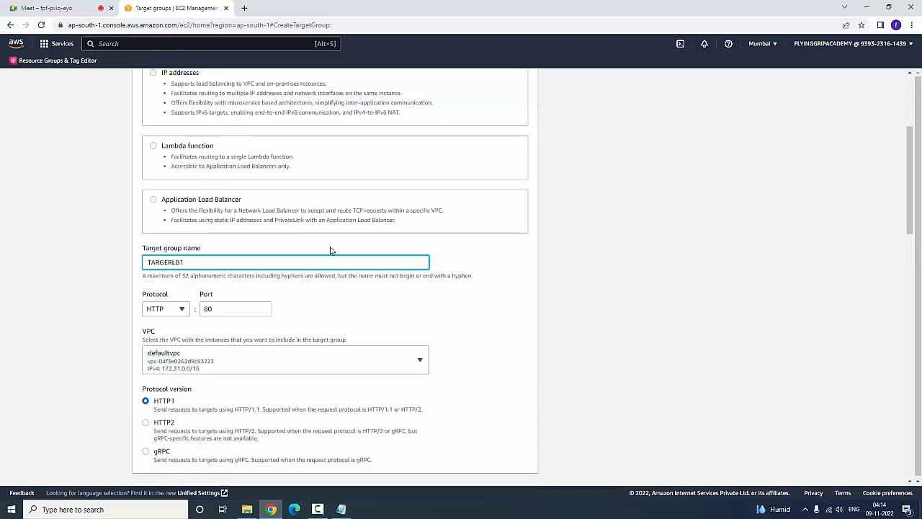
click(650, 259)
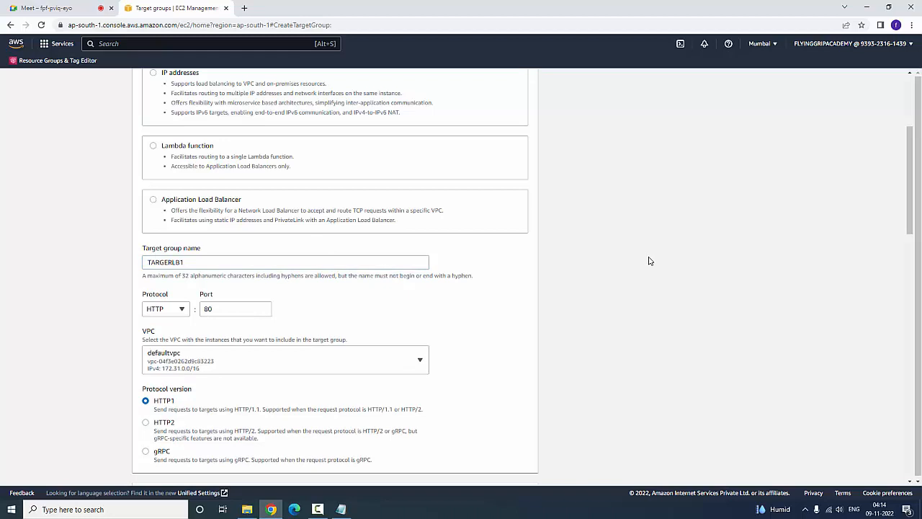
click(176, 262)
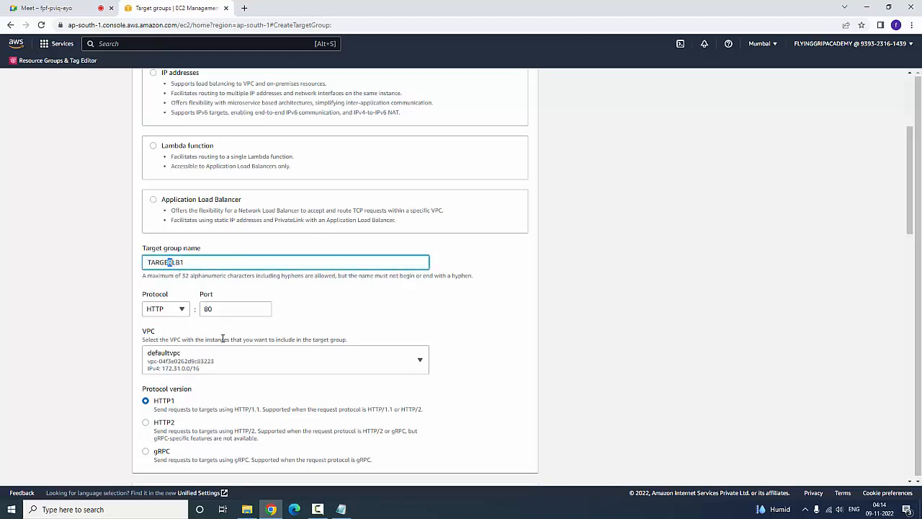
text(T)
click(634, 280)
scroll(588, 317, down, 3)
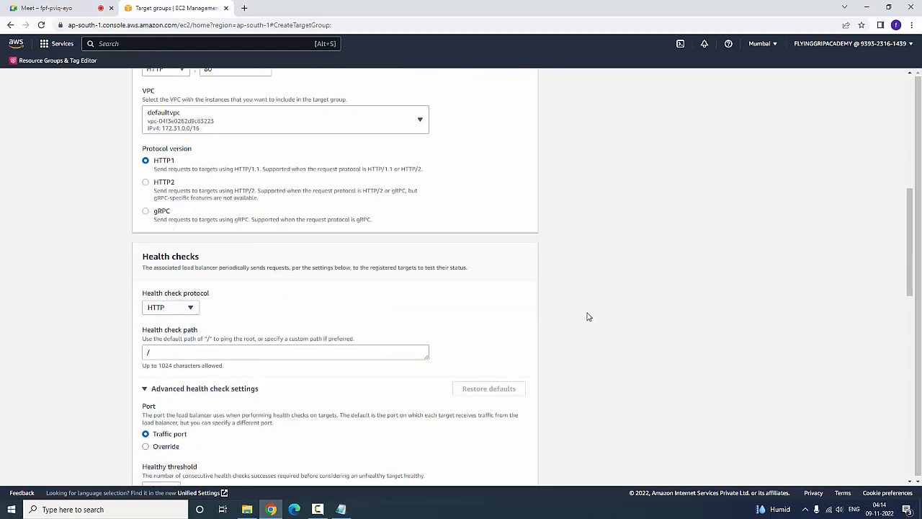
scroll(588, 317, down, 10)
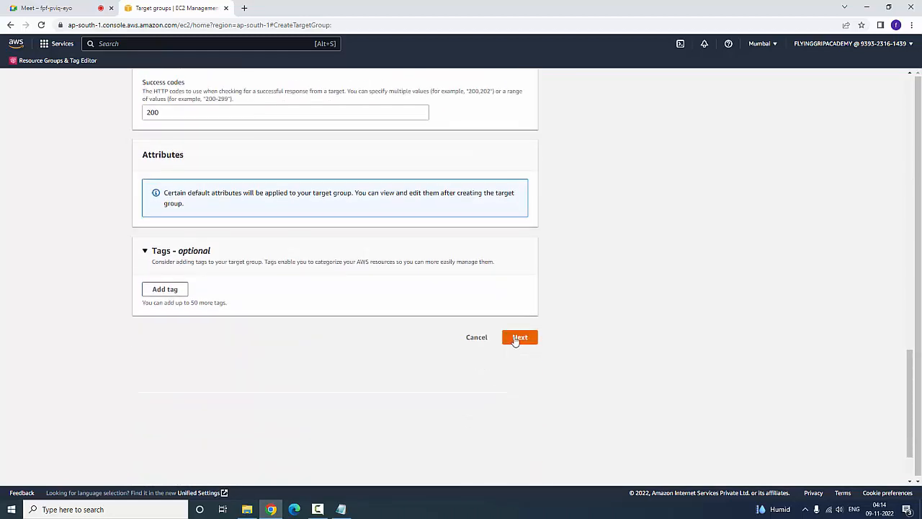
Continue to target registration and include Redhat Server 1 and Redhat Server 2 as pending targets on port 80.
click(517, 338)
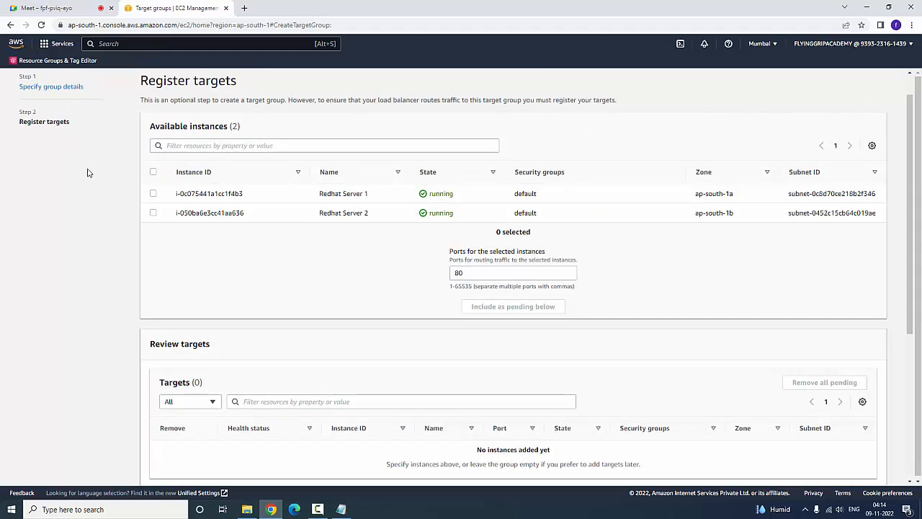
click(153, 197)
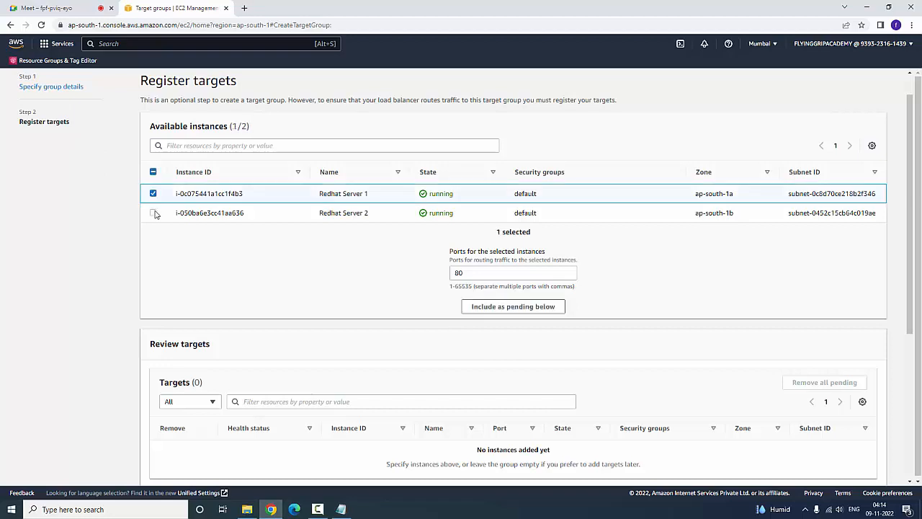
click(154, 213)
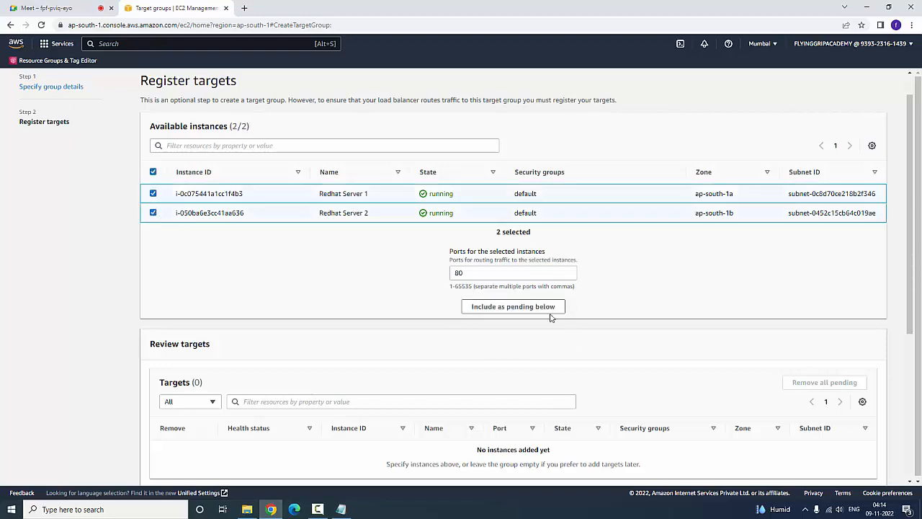
click(489, 309)
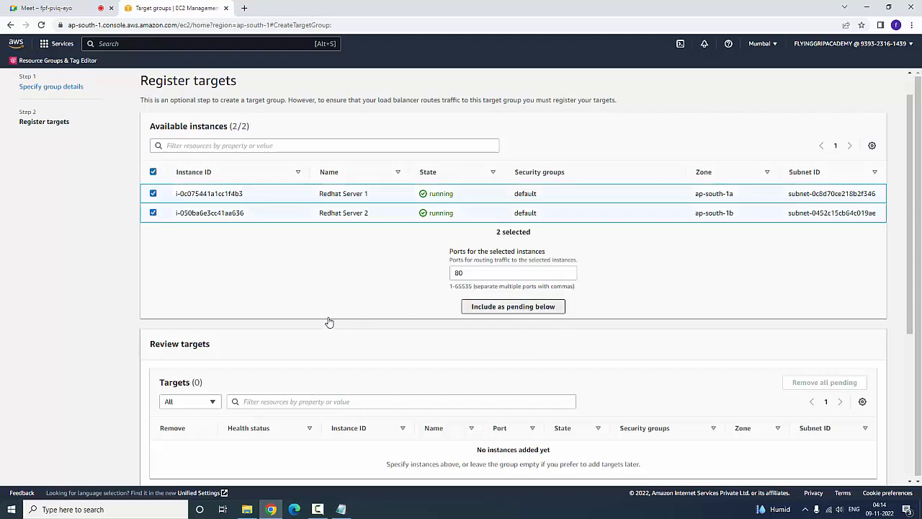
scroll(327, 319, down, 3)
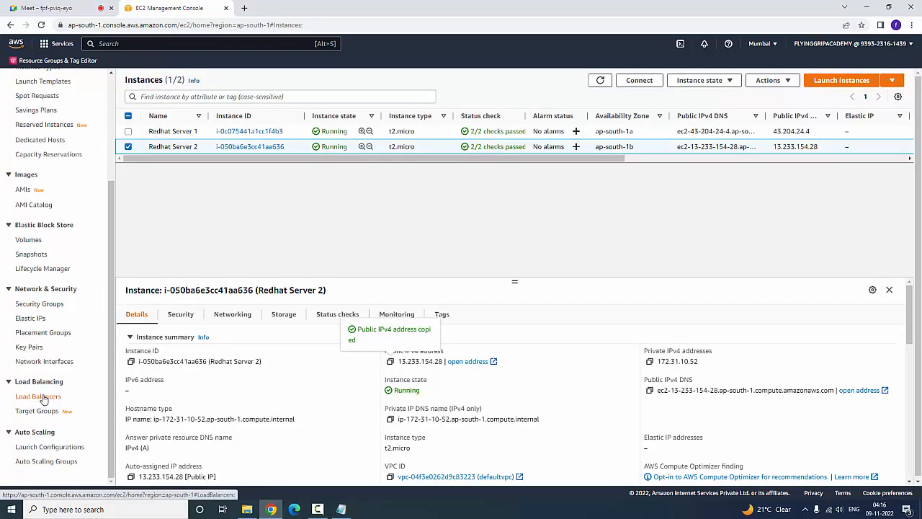
Check the existing load balancers and target groups, and start creating an Application Load Balancer.
click(39, 396)
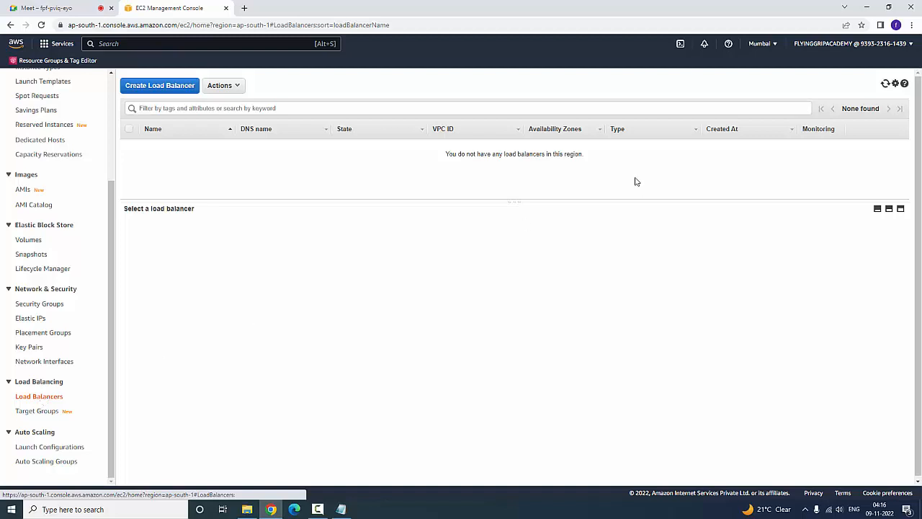
click(37, 412)
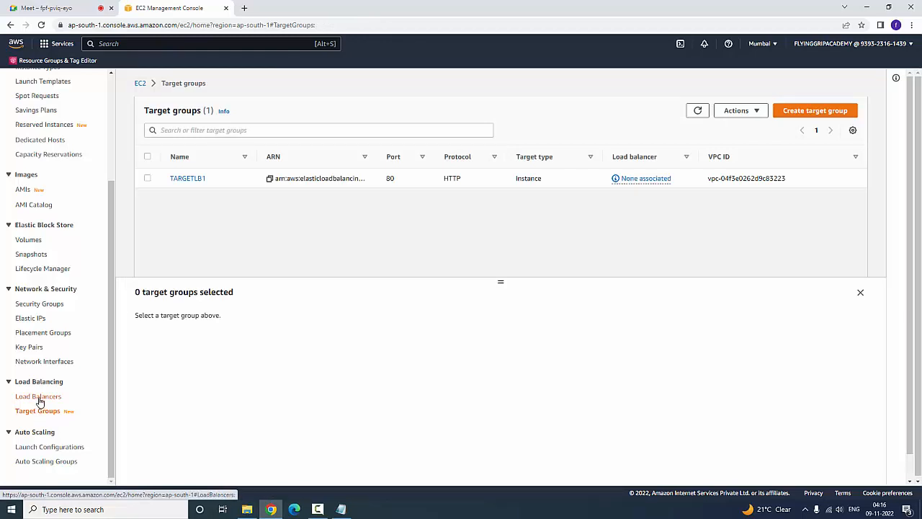
click(39, 401)
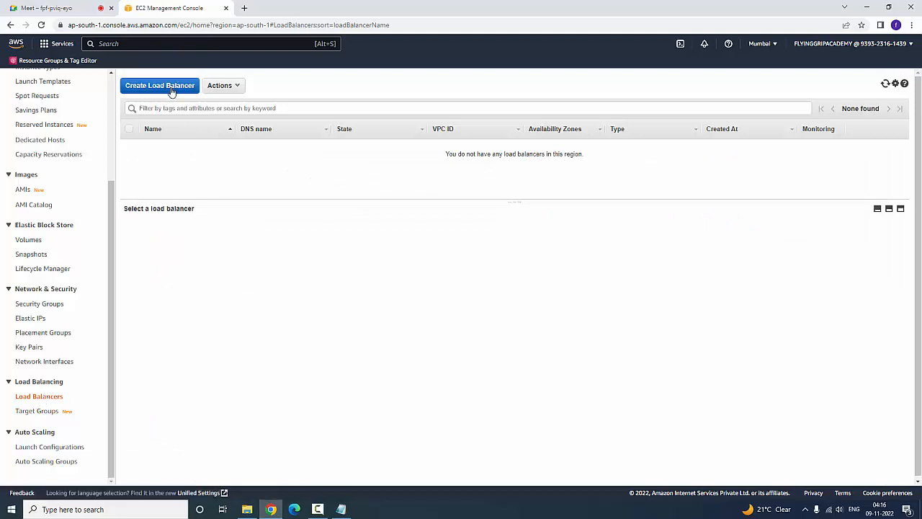
click(172, 93)
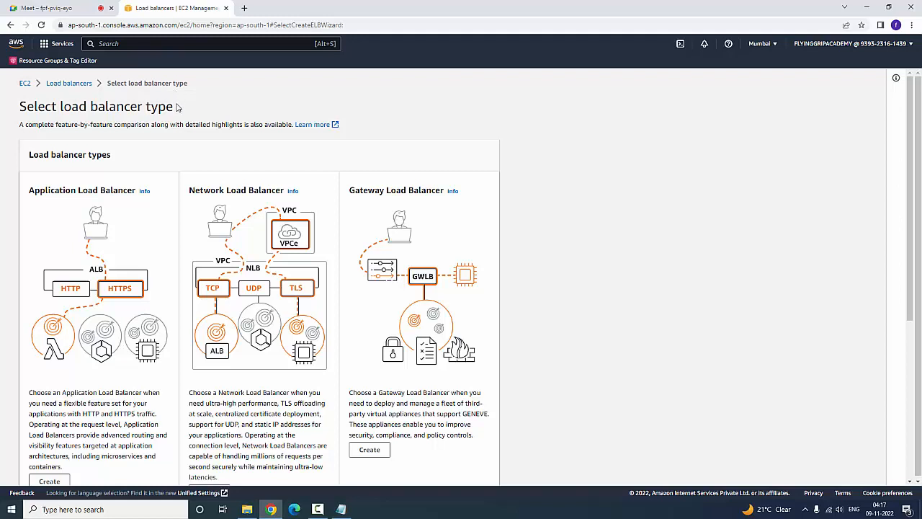
scroll(183, 109, down, 2)
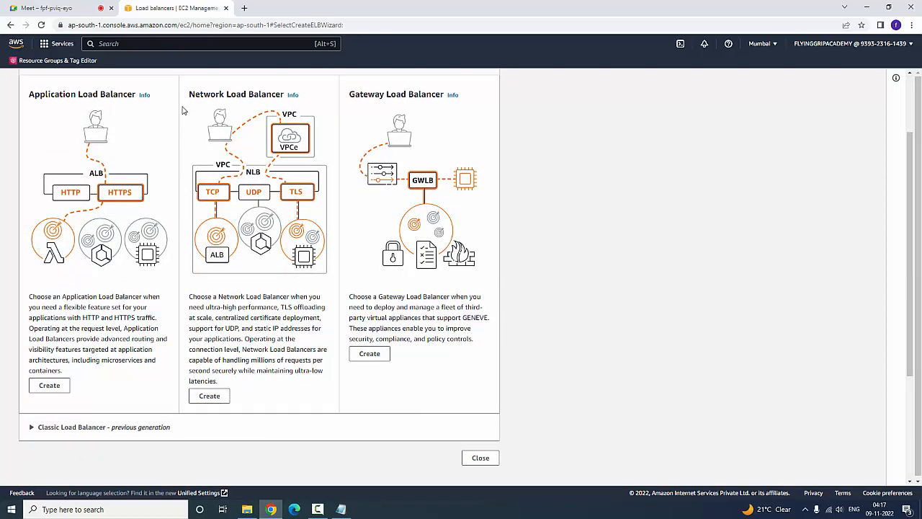
scroll(180, 109, up, 2)
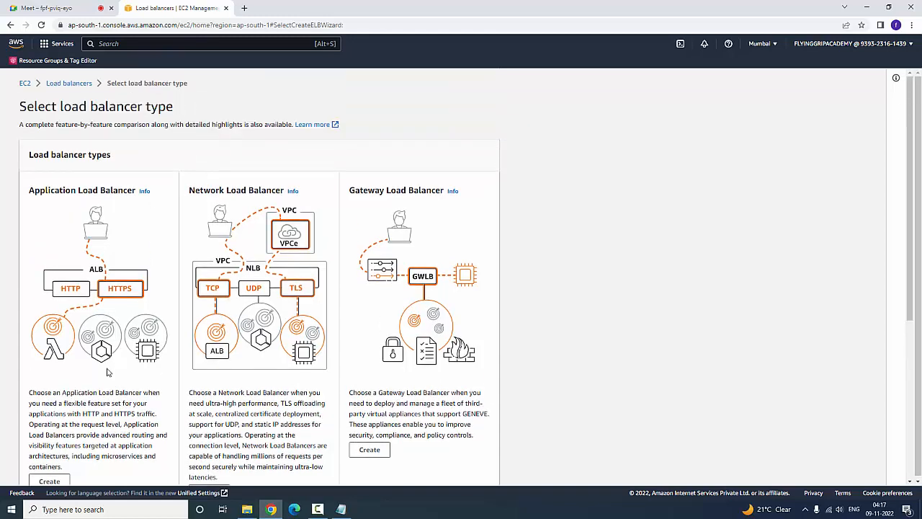
scroll(91, 396, down, 3)
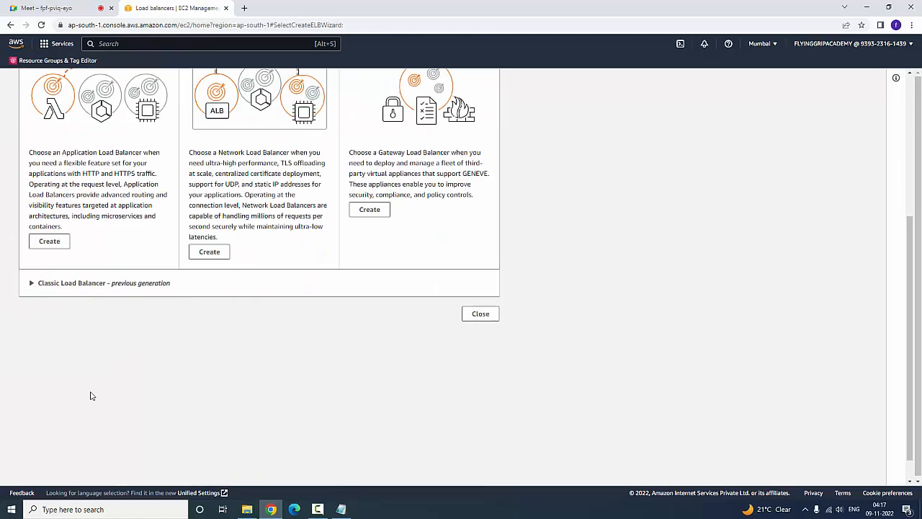
click(46, 243)
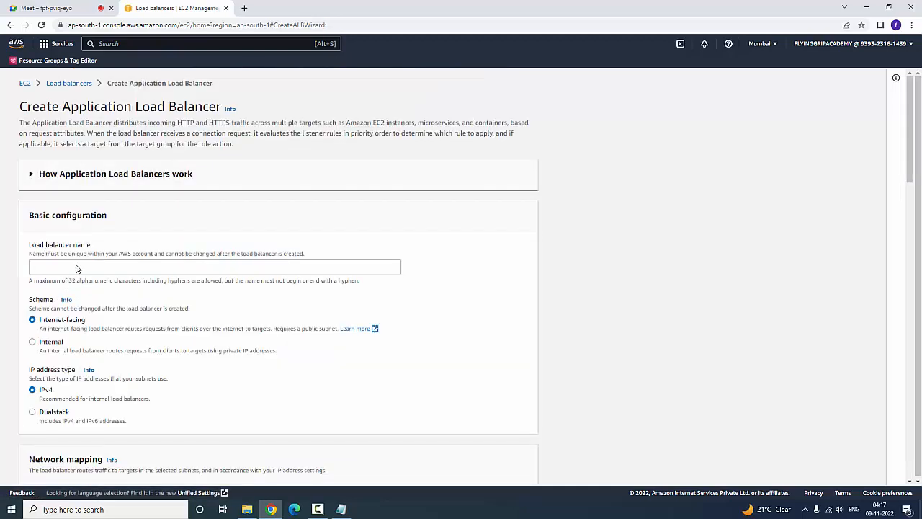
Enter MY_ APPLICATION_ LOADBALANCER as the load balancer name.
click(77, 270)
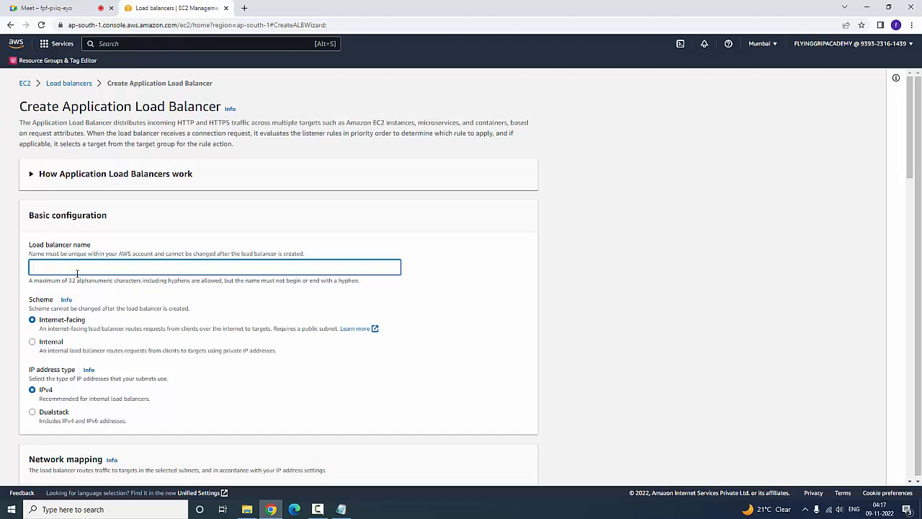
text(MY_ APPLICATION_ LOADBALANCER)
Map the load balancer to the ap-south-1a and ap-south-1b availability zones in the default VPC.
scroll(524, 325, down, 3)
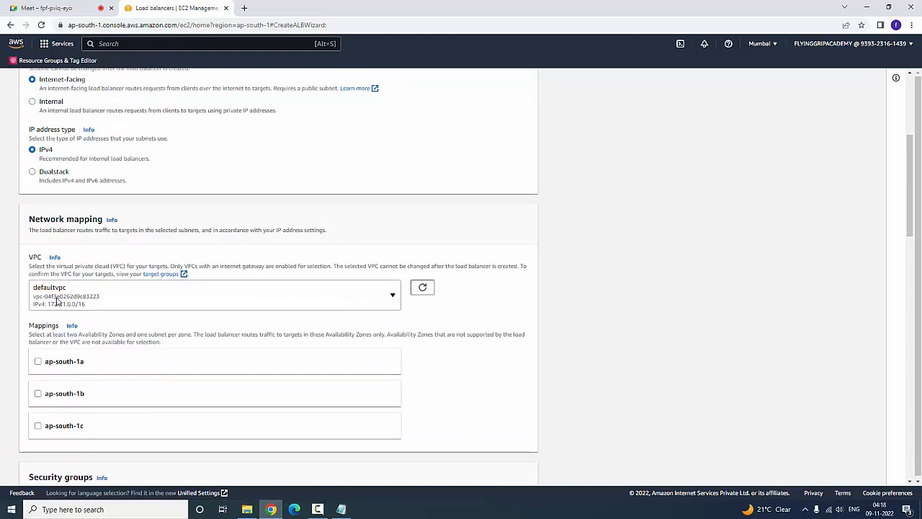
click(39, 362)
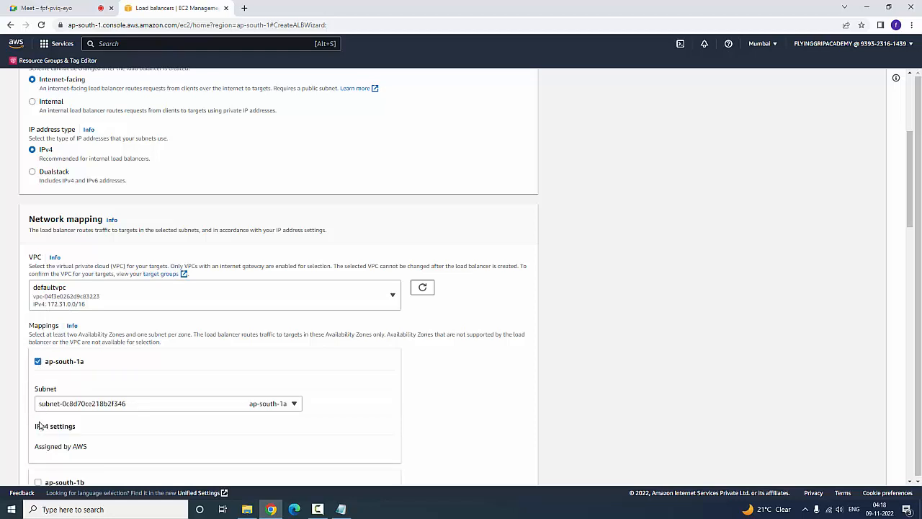
scroll(38, 423, down, 2)
click(39, 339)
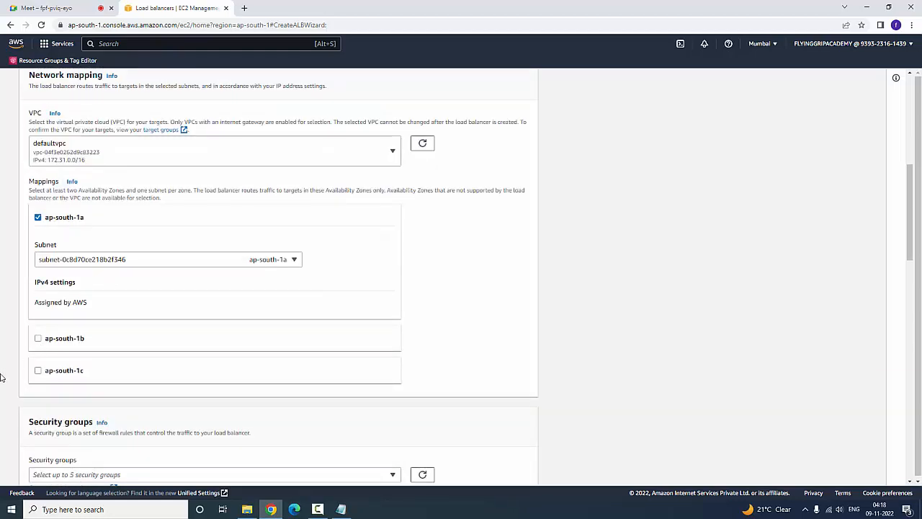
Set the HTTP:80 listener's default action to forward to the TARGETLB1 target group.
scroll(2, 376, down, 4)
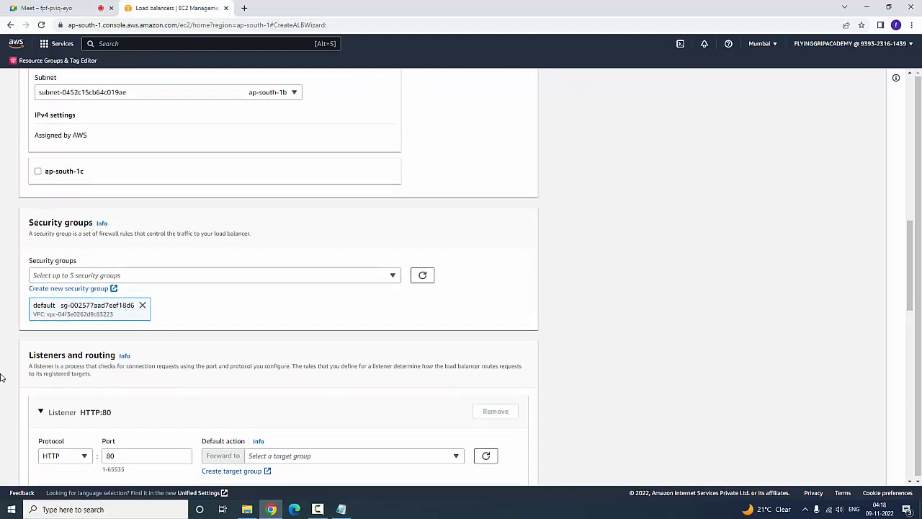
scroll(2, 376, down, 2)
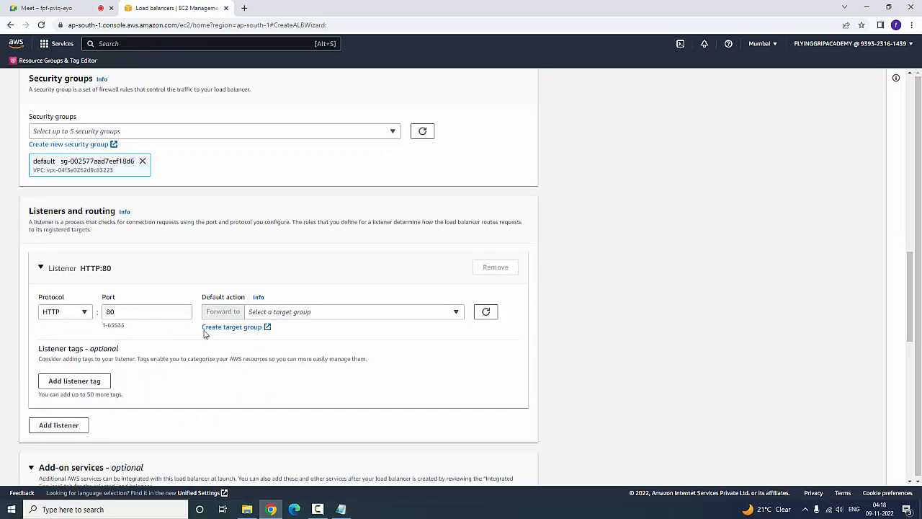
click(457, 315)
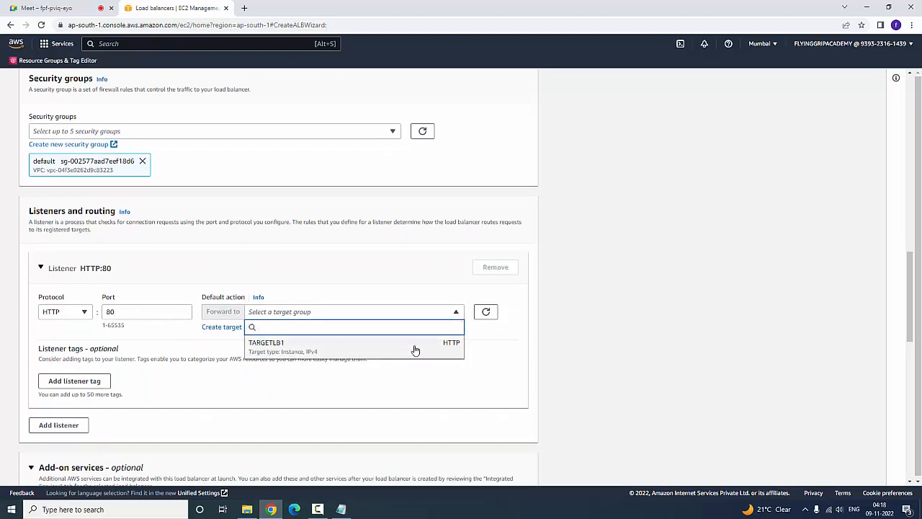
click(275, 350)
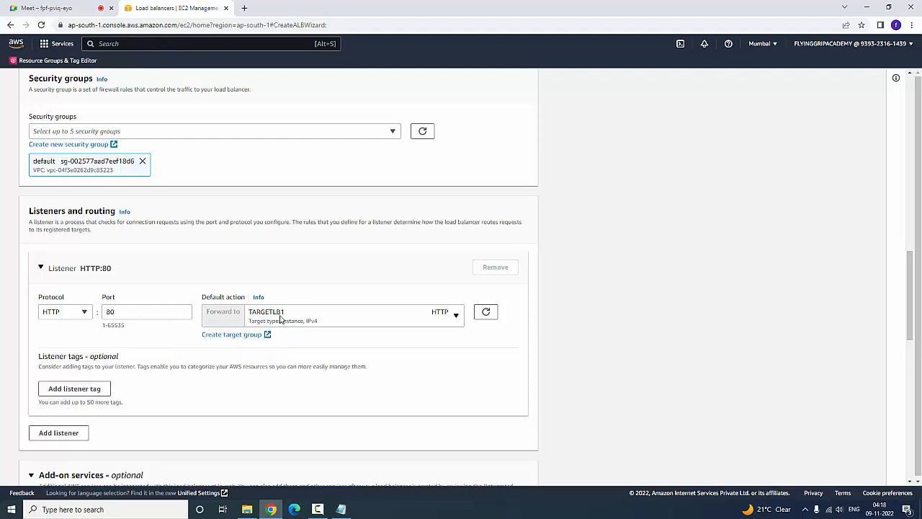
Review the optional add-on services, tags and configuration summary, and try to create the load balancer.
scroll(108, 386, down, 2)
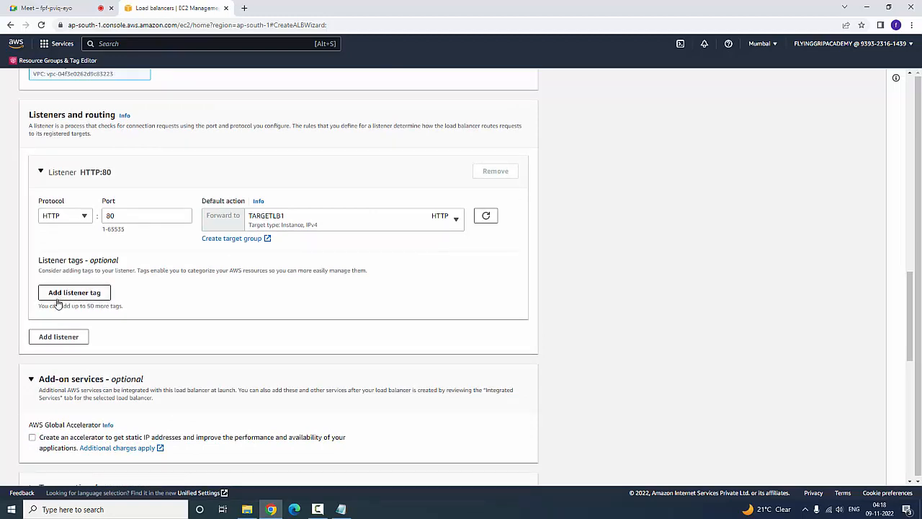
scroll(97, 338, down, 3)
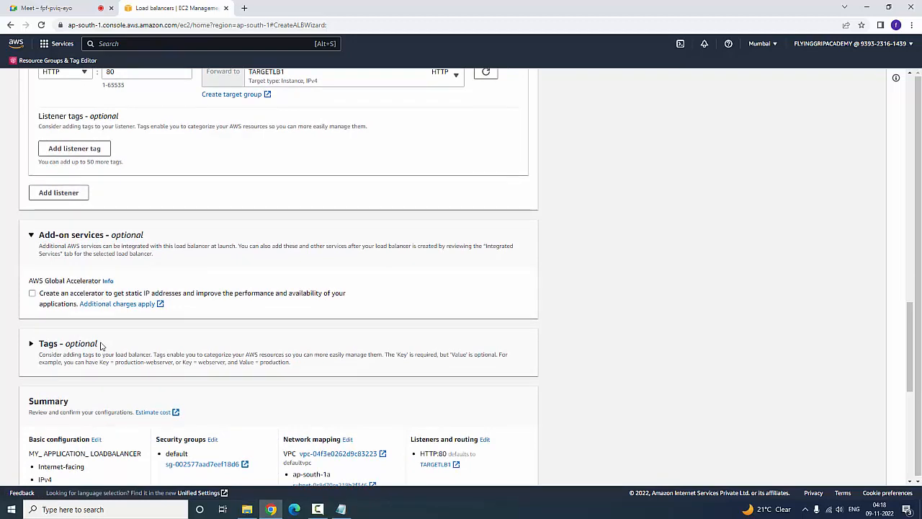
scroll(100, 346, down, 2)
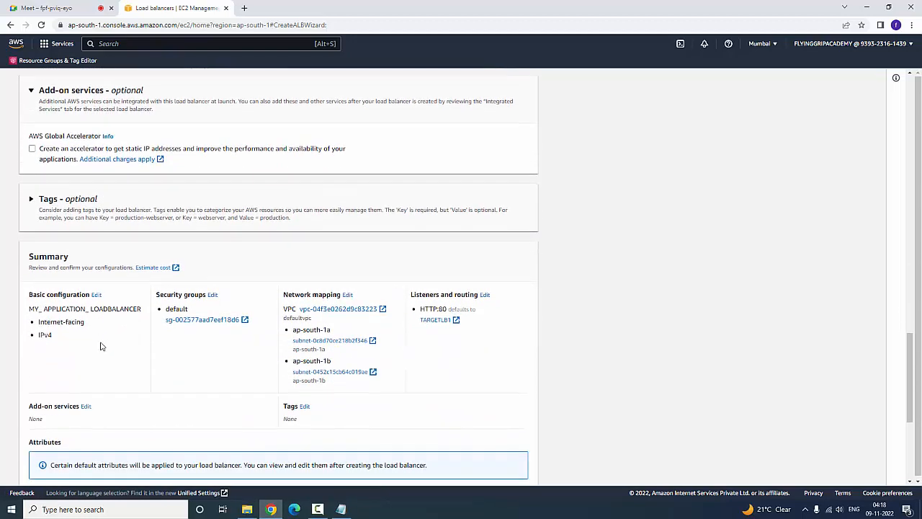
scroll(100, 346, down, 2)
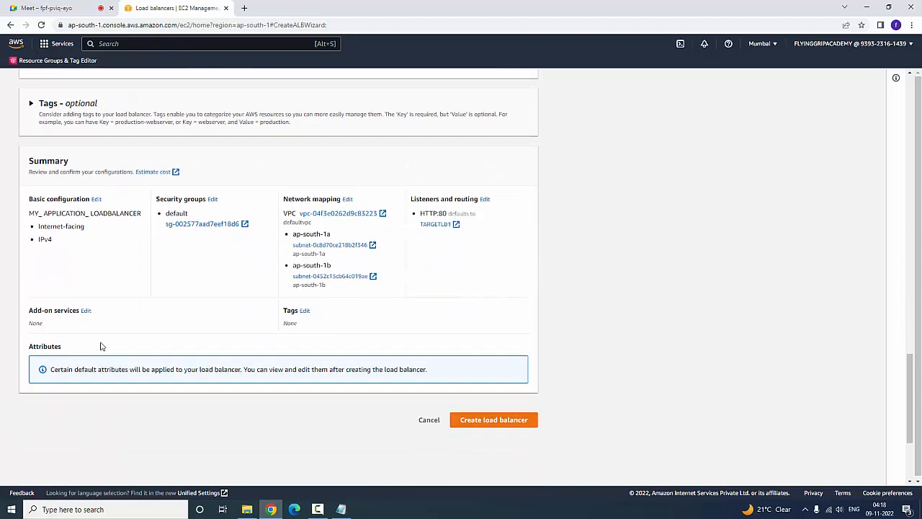
click(496, 419)
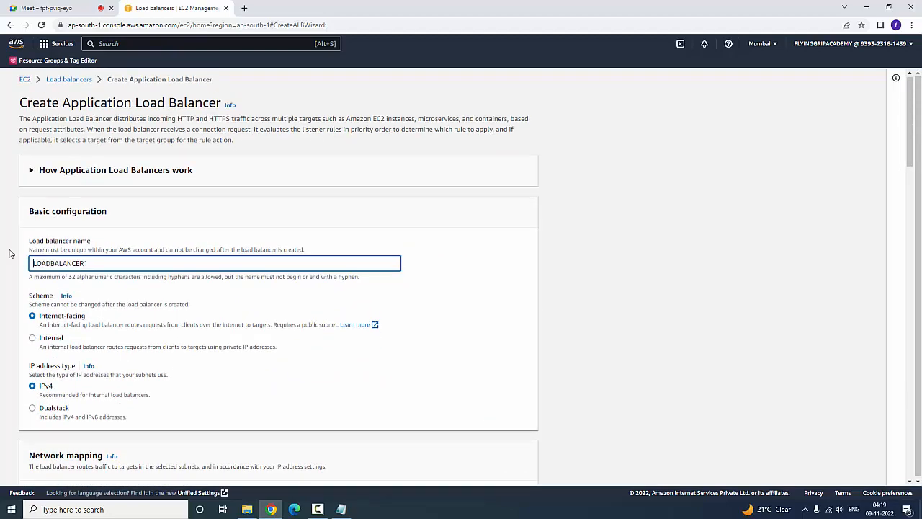
Set the load balancer name to APPLOADBALANCER1, and create the load balancer and view its details.
text(APP)
click(539, 324)
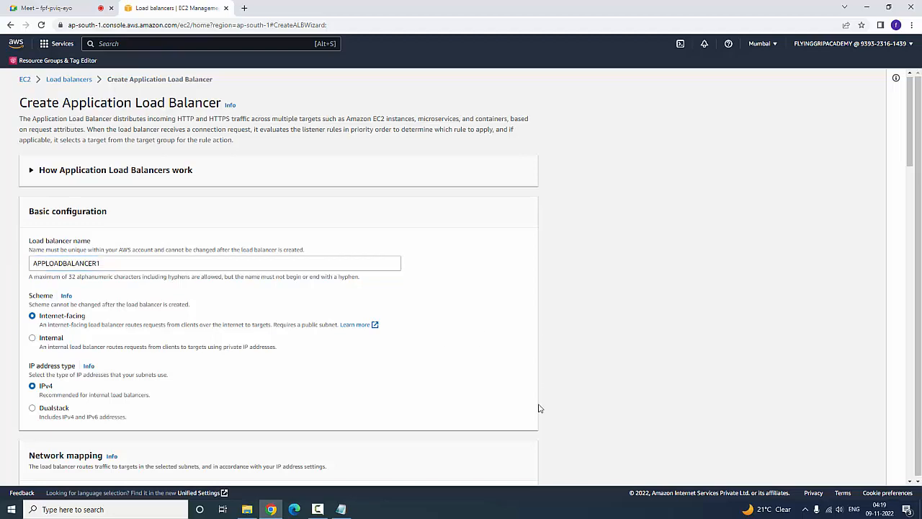
scroll(539, 409, down, 20)
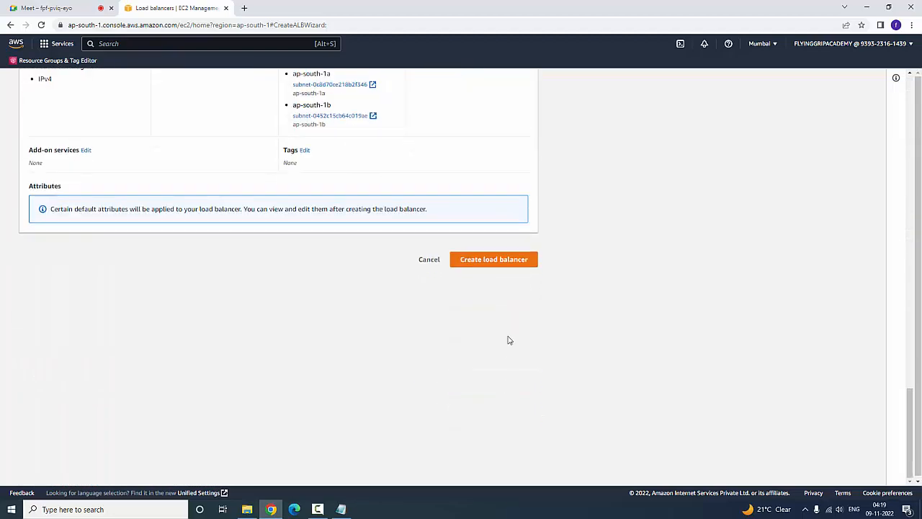
click(494, 260)
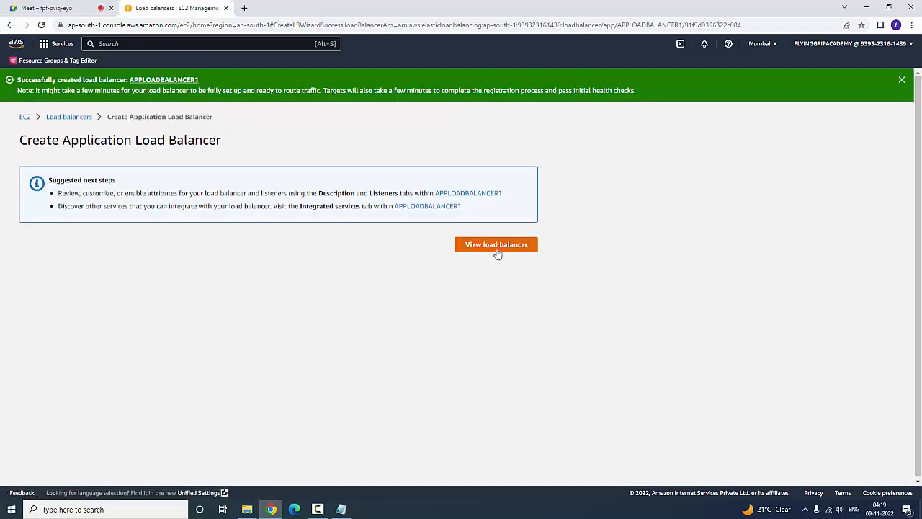
click(496, 249)
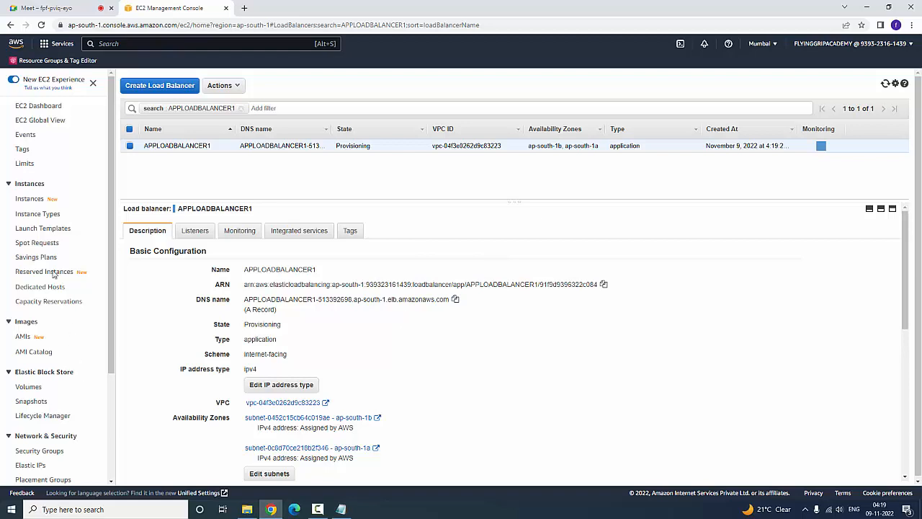
Open the instances list and copy the auto-assigned IP address of Redhat Server 2.
click(29, 201)
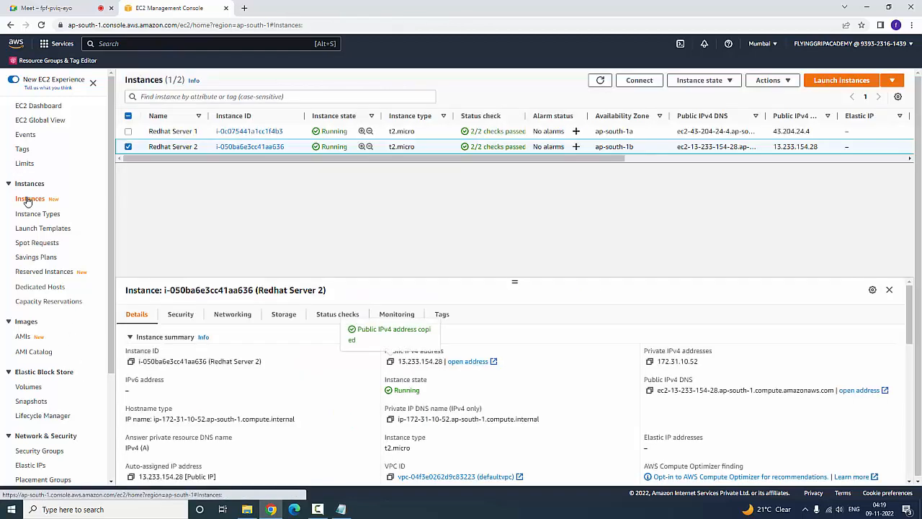
scroll(137, 392, down, 2)
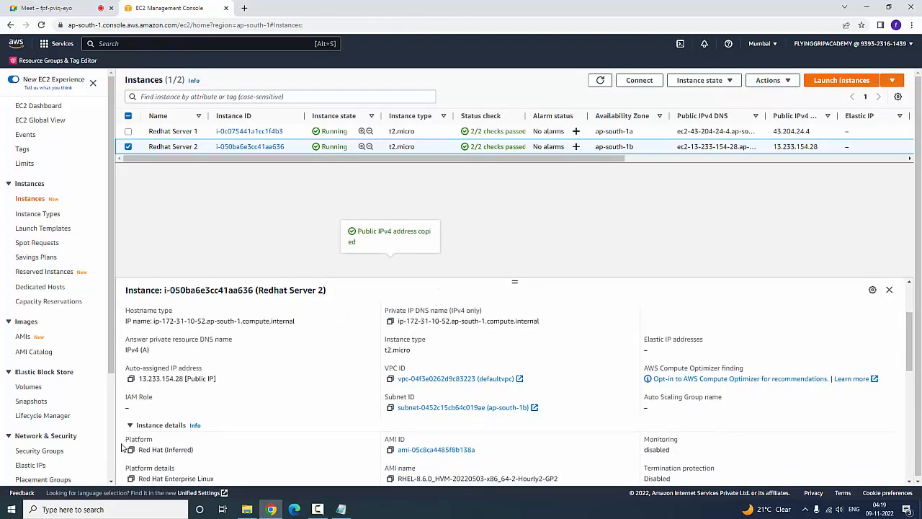
scroll(133, 418, down, 2)
scroll(128, 440, up, 4)
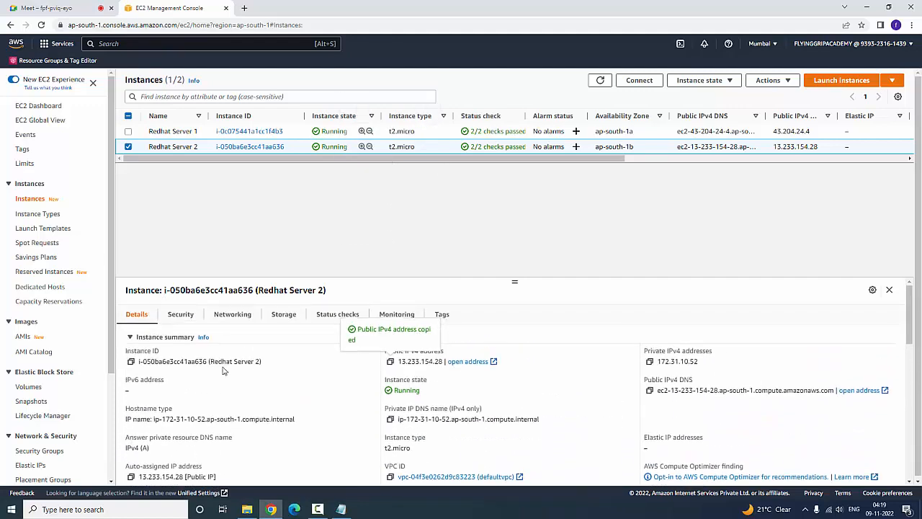
scroll(218, 376, down, 1)
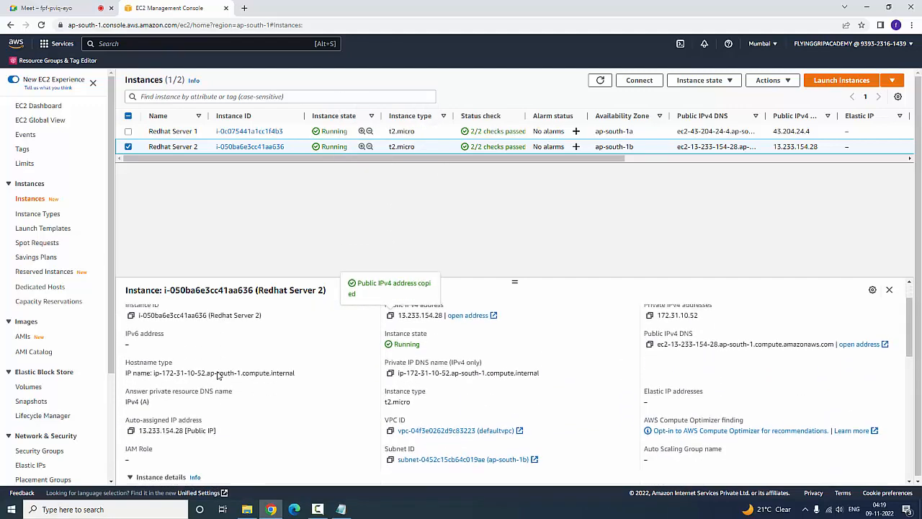
click(131, 429)
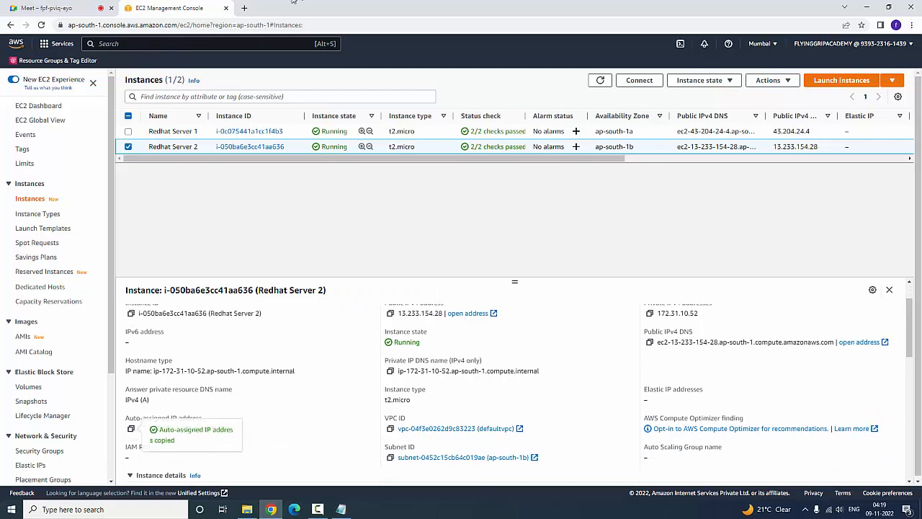
Load the copied IP address of Redhat Server 2 in a new browser tab and check the host name on its page.
click(244, 8)
right_click(258, 25)
click(295, 104)
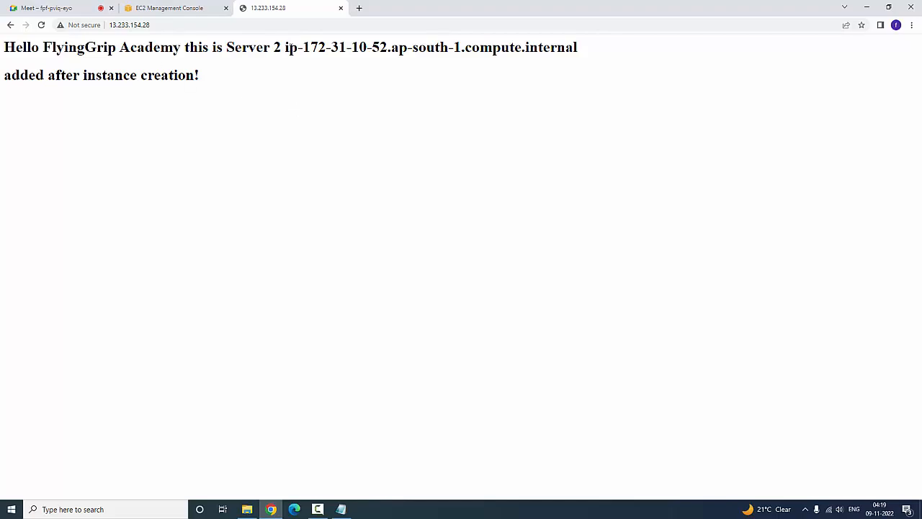
drag(289, 47, 461, 47)
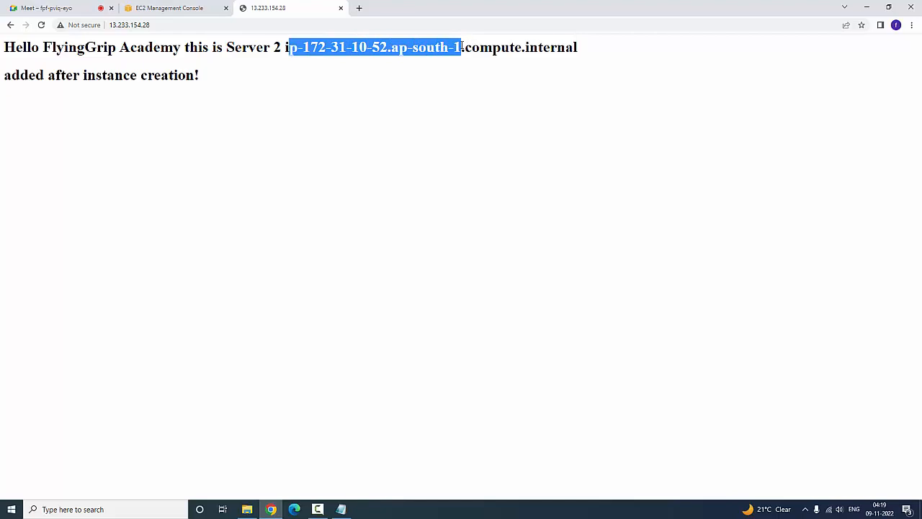
click(449, 106)
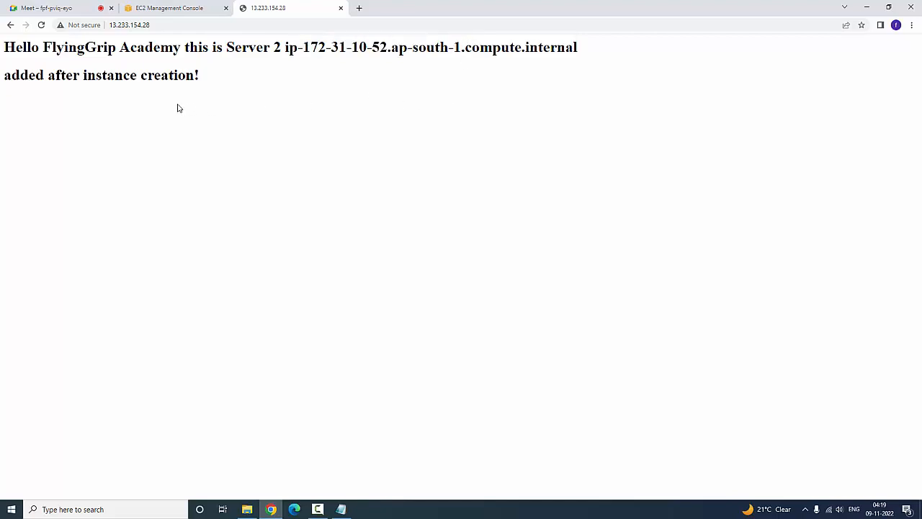
Return to the EC2 instances list, select only Redhat Server 1, and copy its auto-assigned IP address.
click(161, 6)
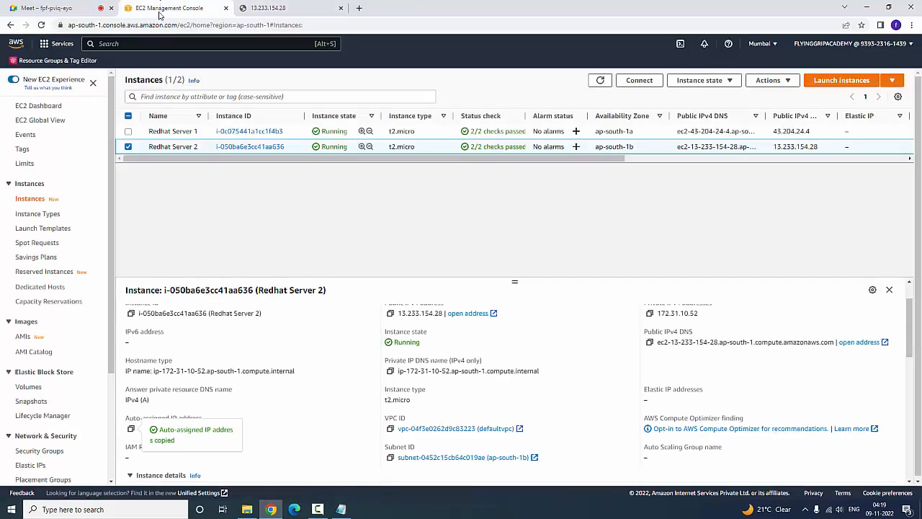
click(128, 131)
click(129, 147)
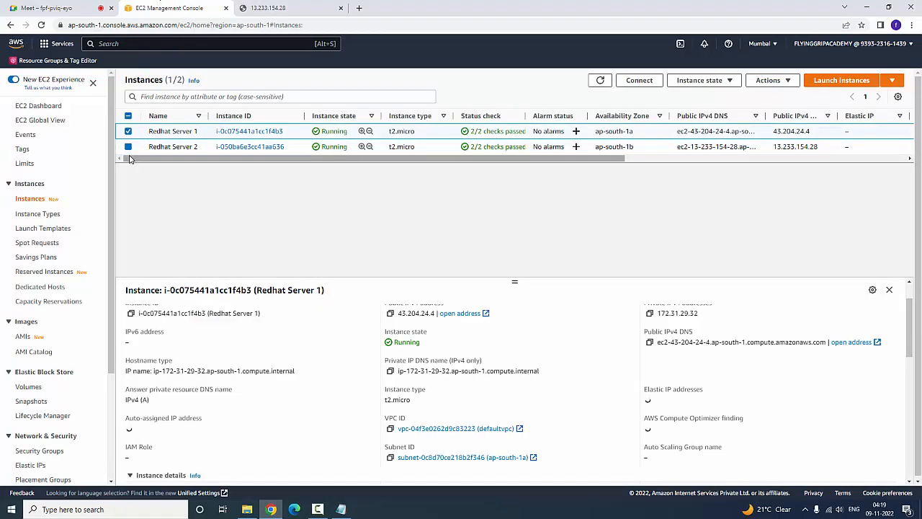
scroll(159, 416, down, 2)
scroll(157, 413, up, 2)
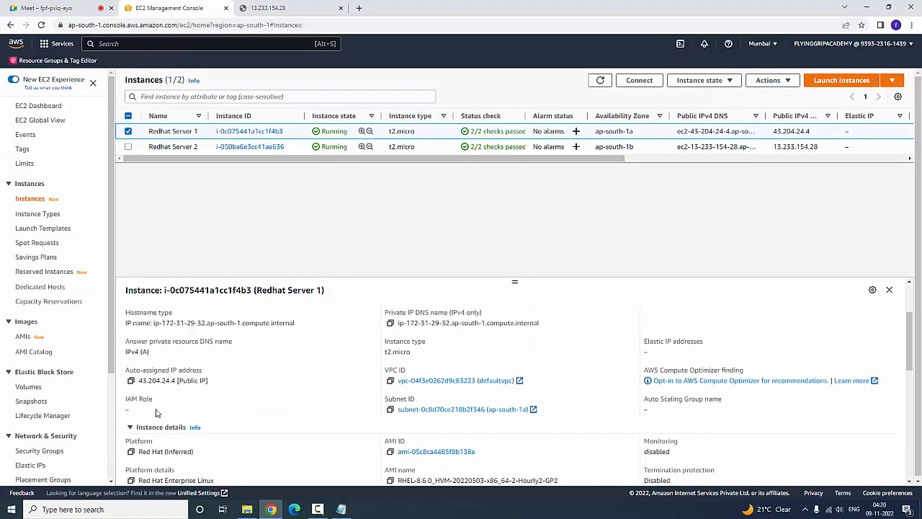
click(130, 380)
Load Redhat Server 1's copied IP address in a new browser tab, reload it, and compare its page with Server 2's.
click(359, 8)
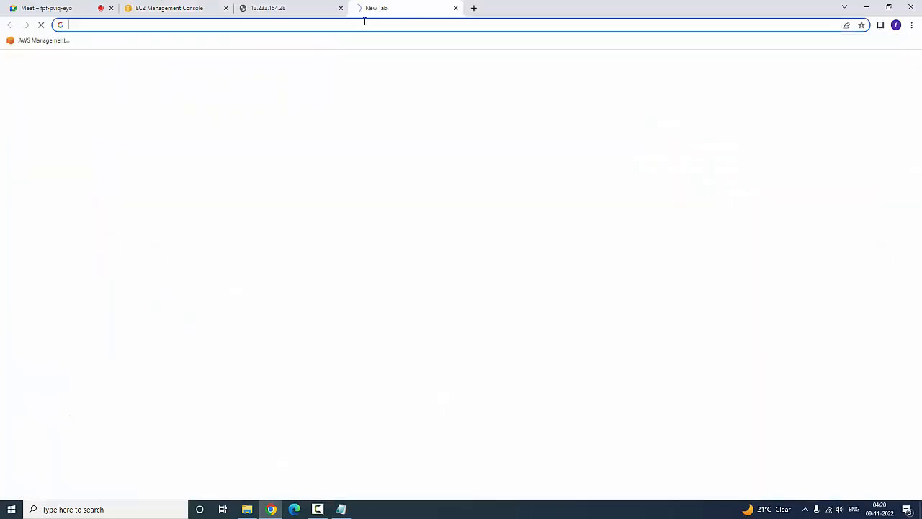
right_click(366, 25)
click(403, 98)
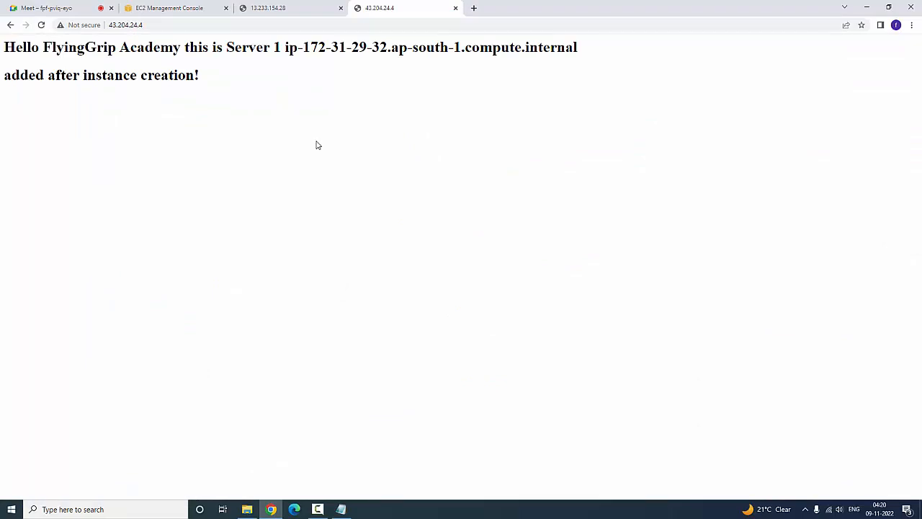
right_click(289, 157)
click(305, 186)
click(313, 6)
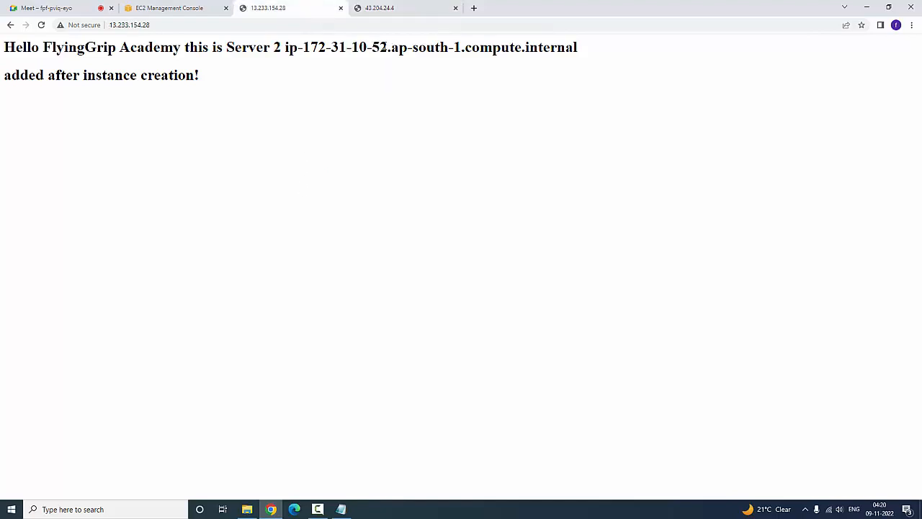
click(381, 7)
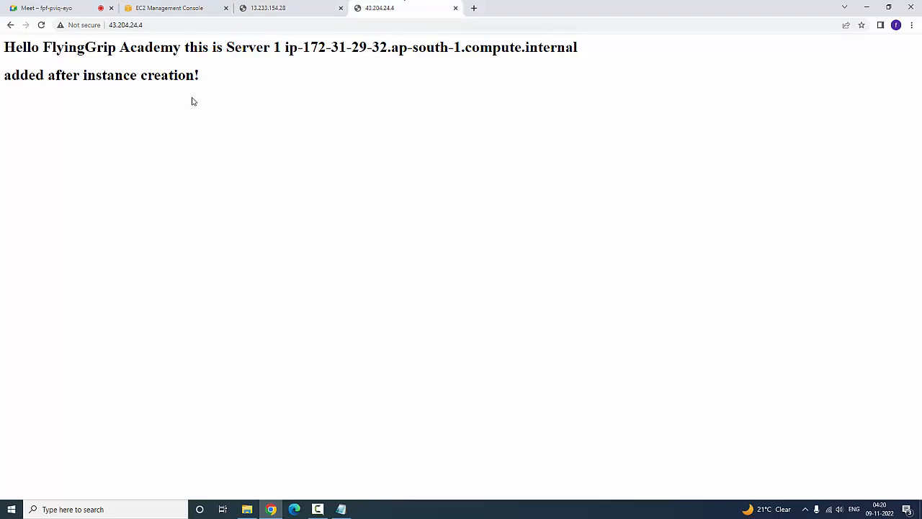
Open the load balancers list in the EC2 console, review APPLOADBALANCER1's details and state, and refresh the list.
click(189, 7)
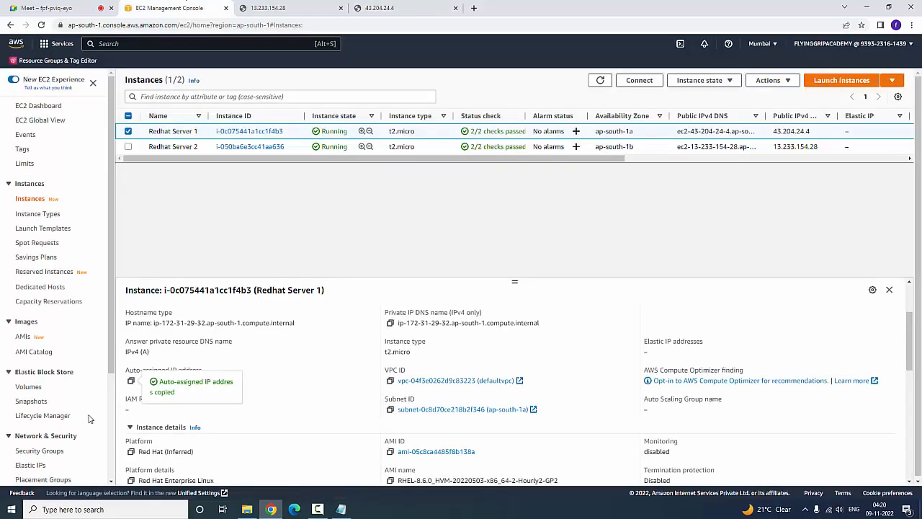
scroll(72, 449, down, 2)
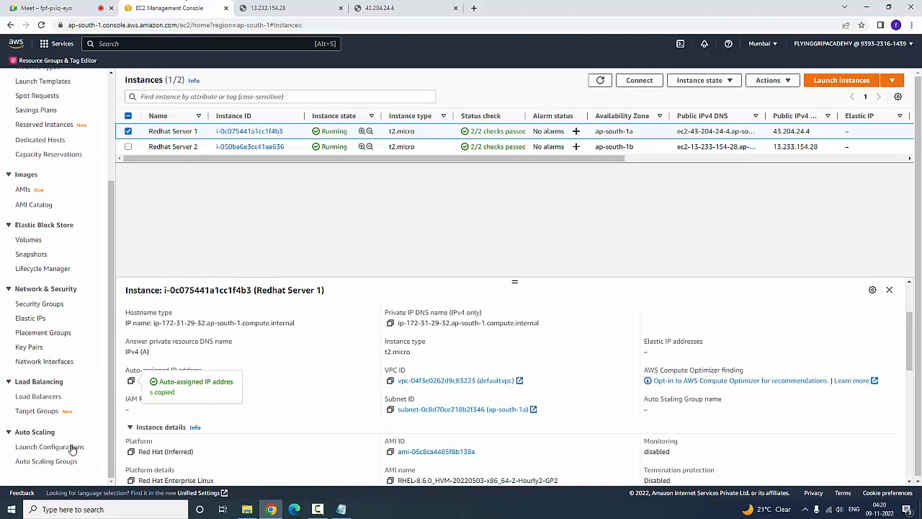
click(36, 398)
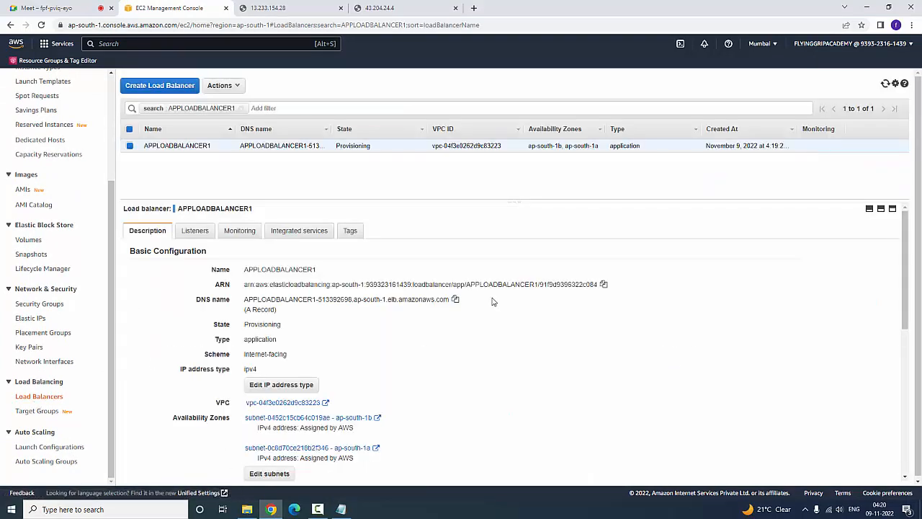
scroll(497, 302, down, 2)
scroll(493, 302, up, 2)
double_click(358, 145)
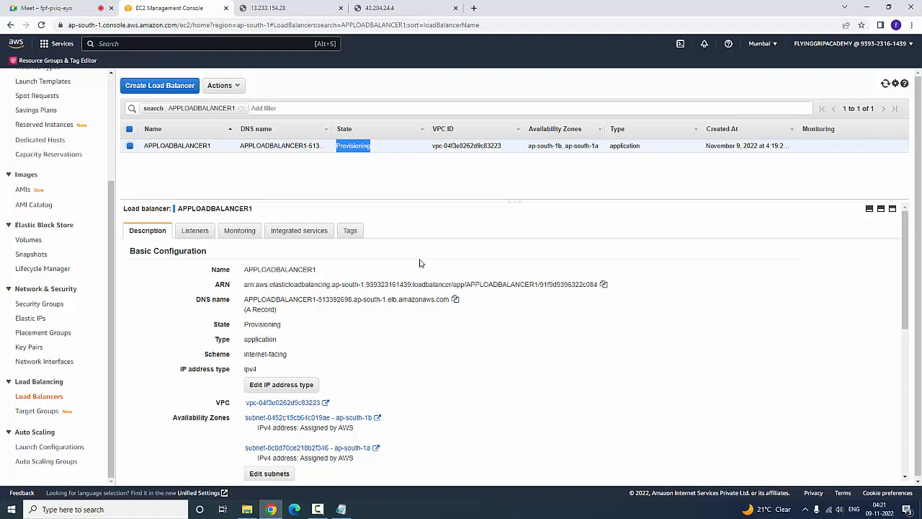
click(886, 85)
Copy the DNS name of APPLOADBALANCER1, load it in a new browser tab, and check which server responds.
scroll(368, 230, down, 1)
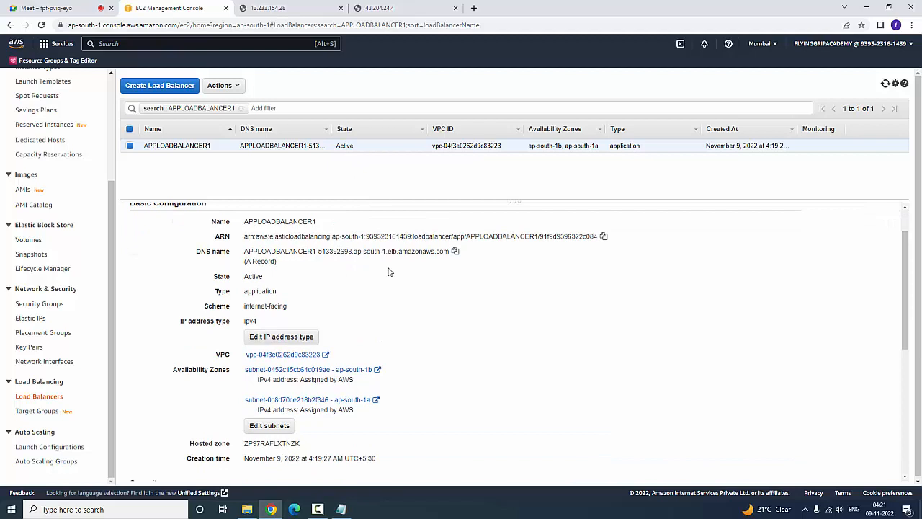
click(455, 251)
click(475, 10)
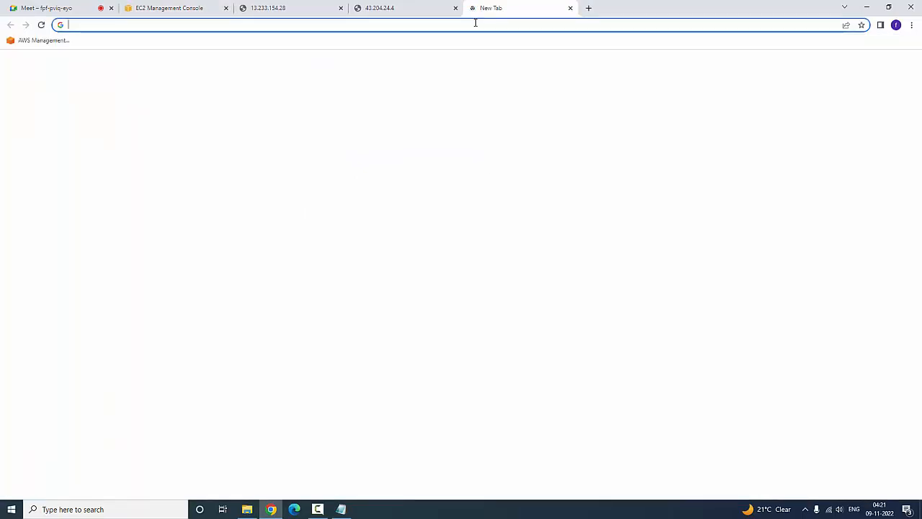
right_click(476, 27)
click(520, 107)
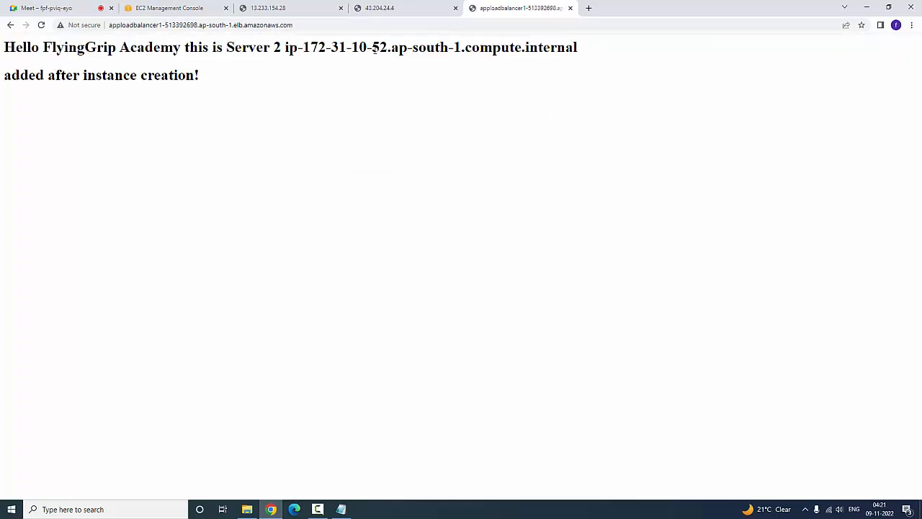
double_click(380, 47)
click(444, 136)
Reload the load balancer's page repeatedly to check how requests are distributed between the two servers.
right_click(416, 139)
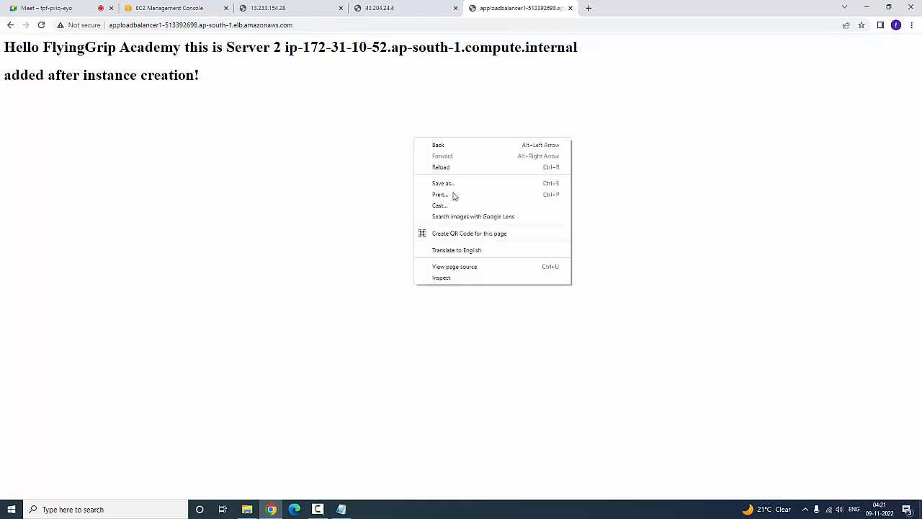
click(454, 167)
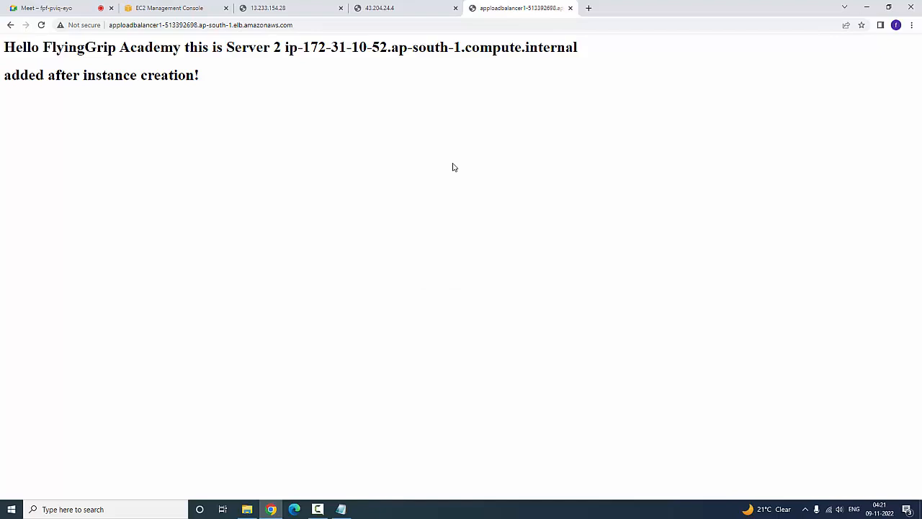
right_click(454, 167)
click(477, 196)
right_click(313, 106)
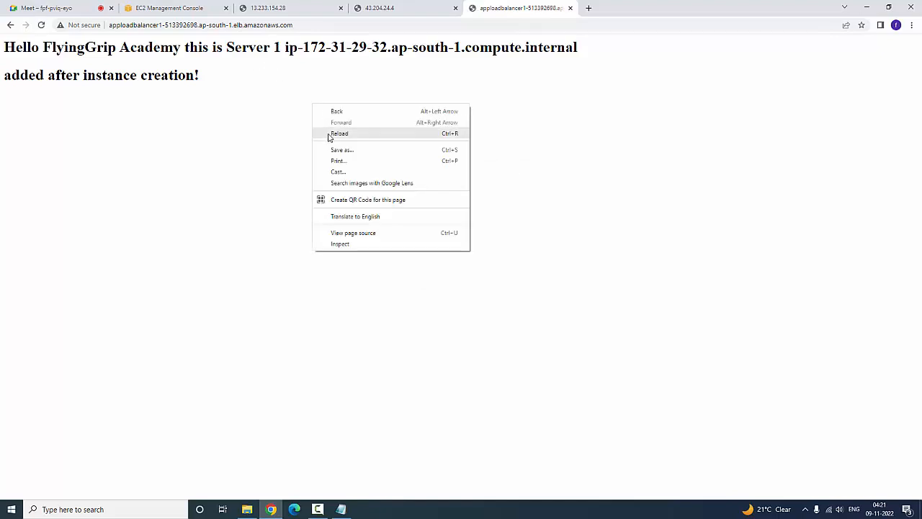
click(328, 137)
right_click(320, 136)
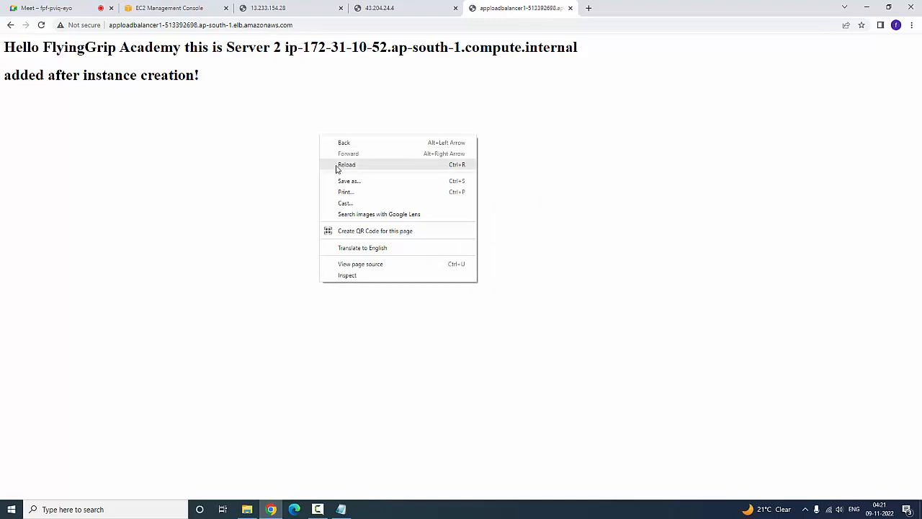
click(337, 166)
right_click(336, 169)
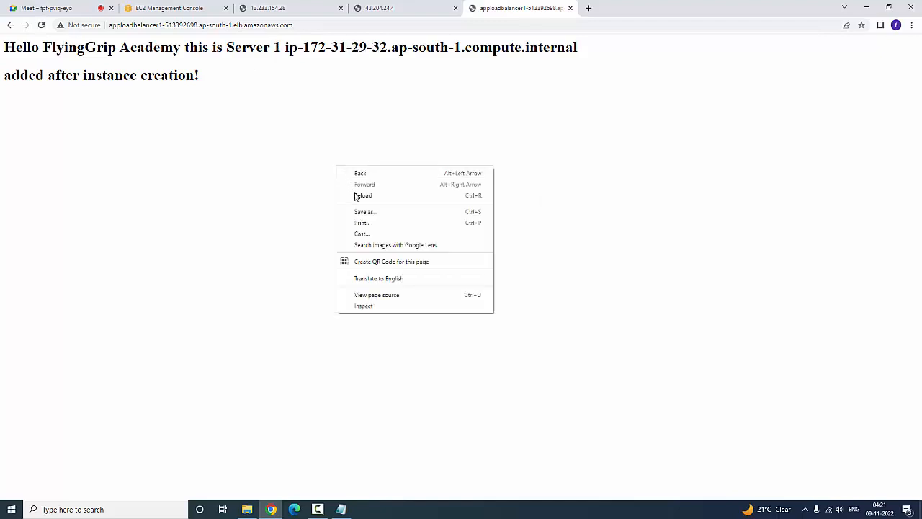
click(358, 198)
right_click(327, 164)
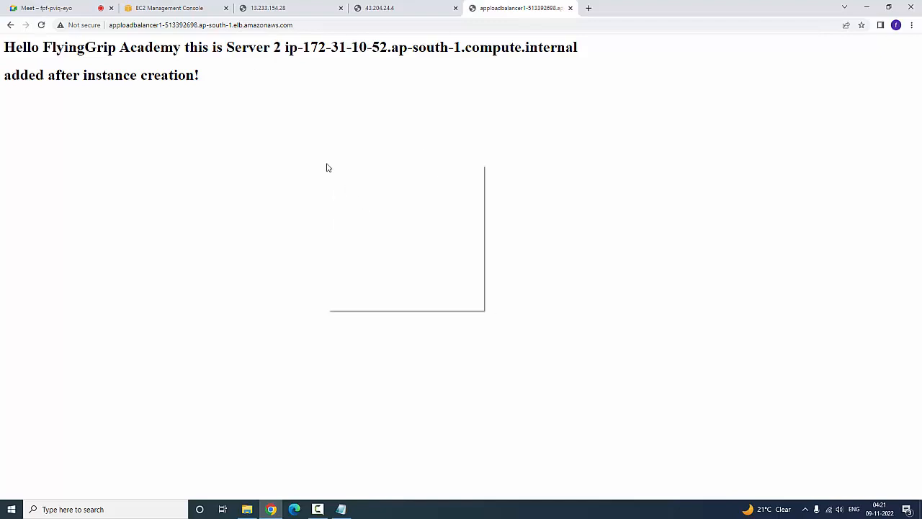
click(354, 197)
right_click(338, 188)
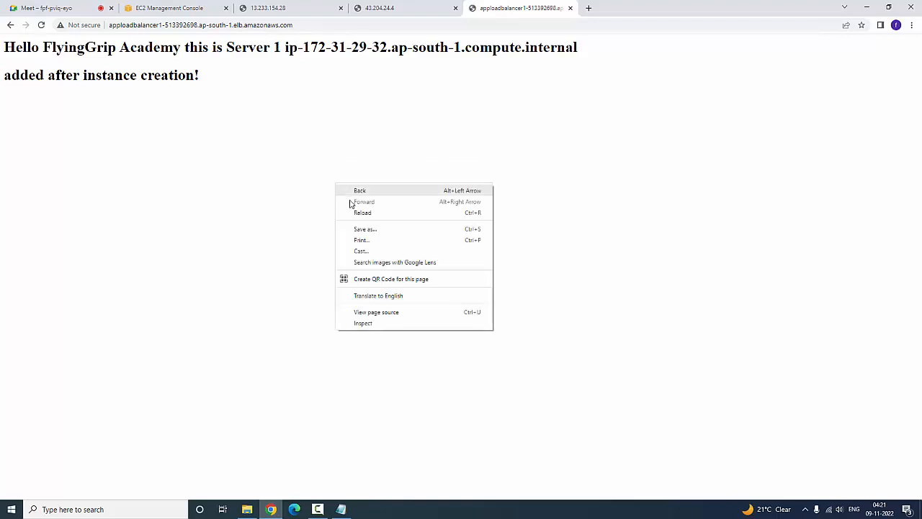
click(356, 214)
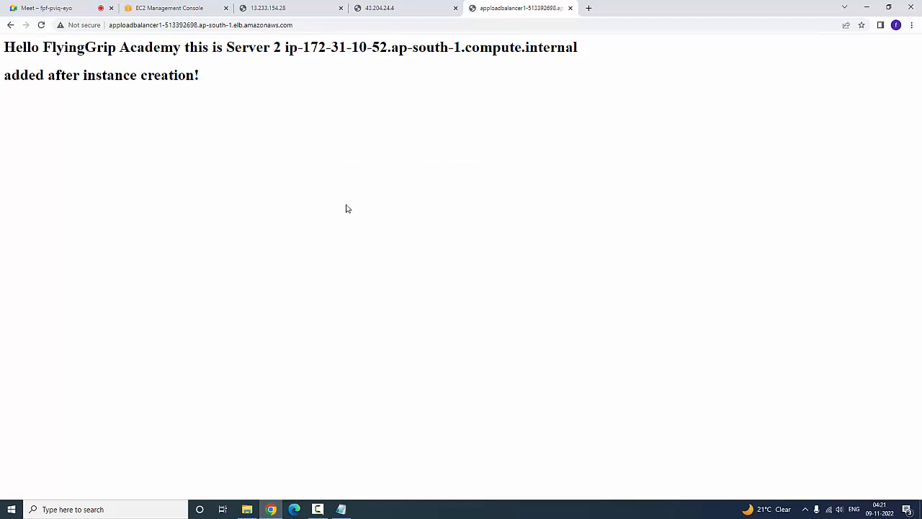